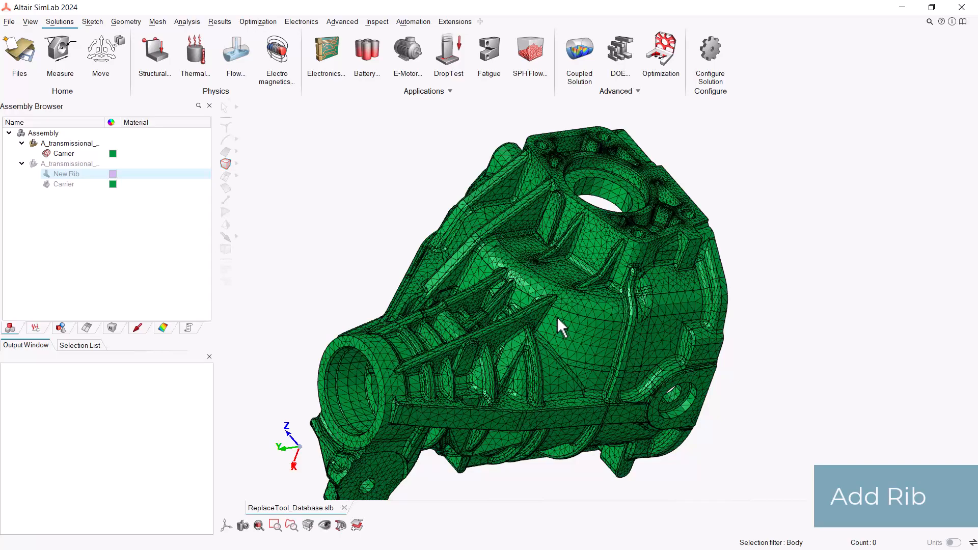
Step: Show the New Rib CAD body and view where it sits among the ribs on the carrier mesh
left_click(48, 176)
mouse_move(551, 296)
middle_mouse_down()
mouse_move(591, 301)
mouse_move(541, 291)
mouse_move(560, 295)
mouse_move(565, 283)
middle_mouse_up()
scroll(564, 270, "up", 2)
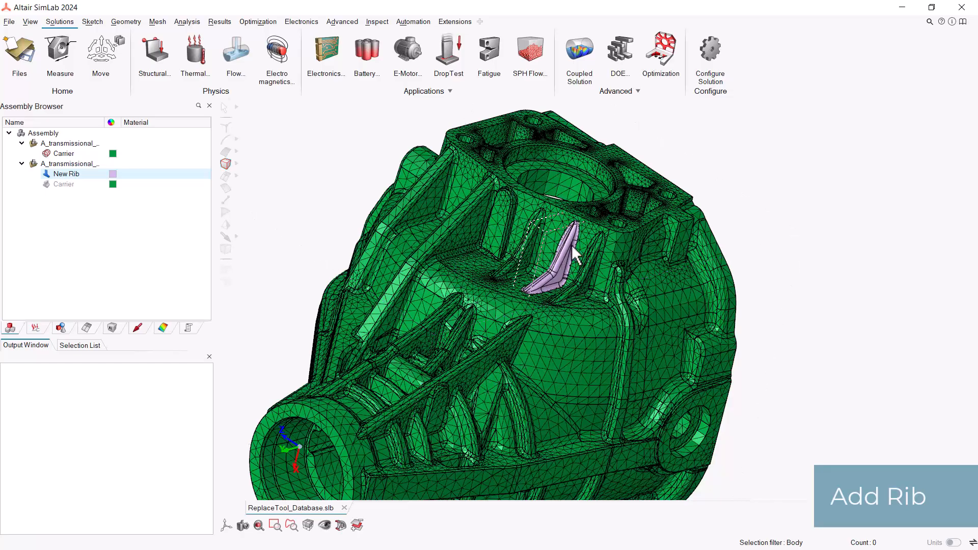
middle_click_drag(578, 258, 500, 304)
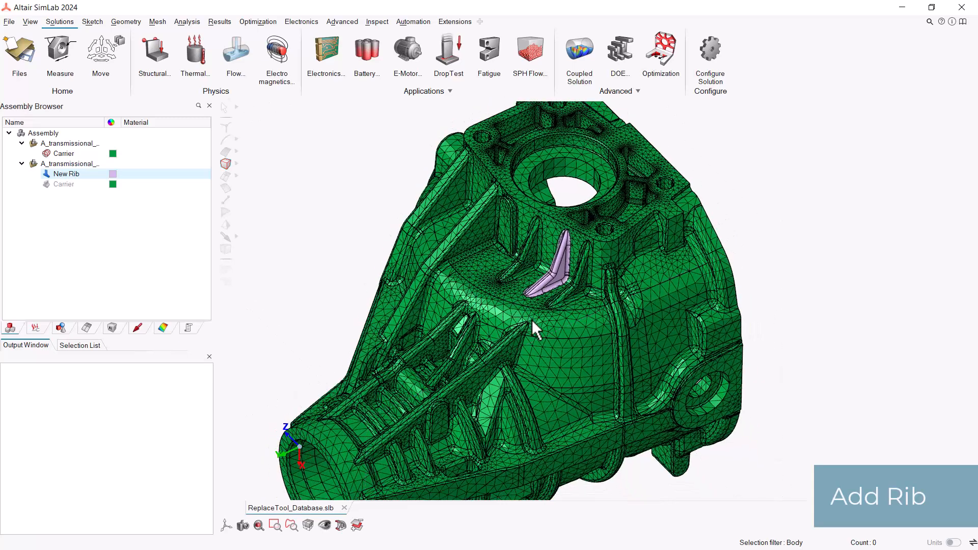
middle_click_drag(532, 319, 544, 321)
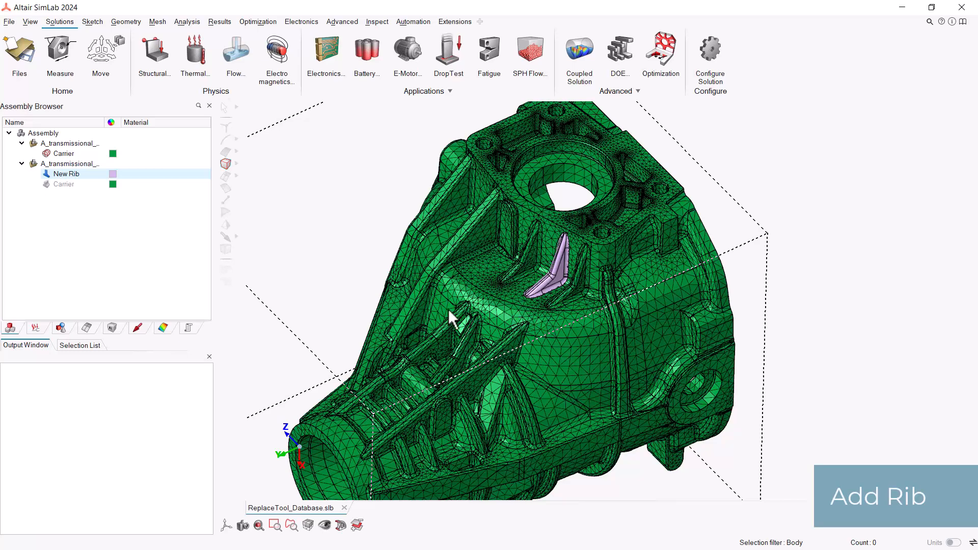
Step: Create a surface mesh on the New Rib CAD body using Tri3 elements with an average element size of 3
left_click(159, 22)
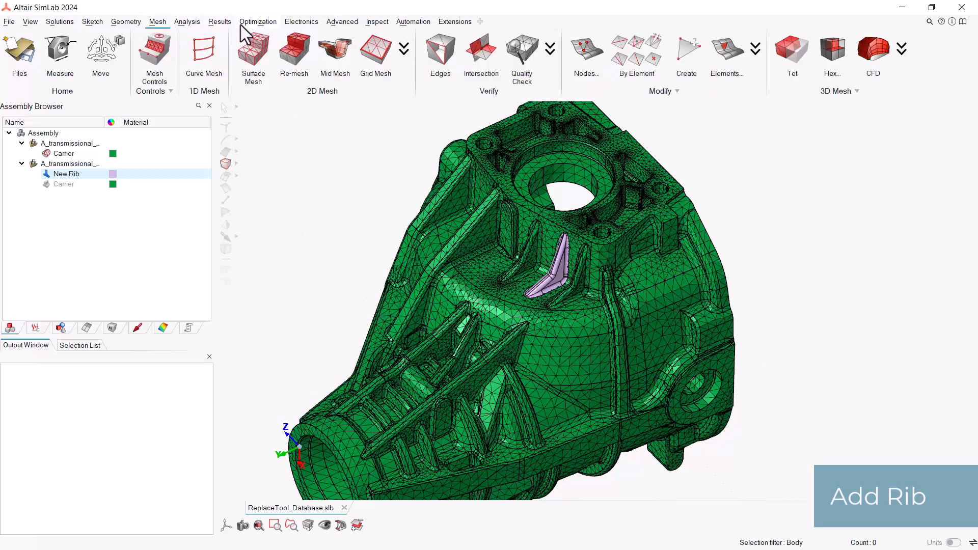
left_click(261, 57)
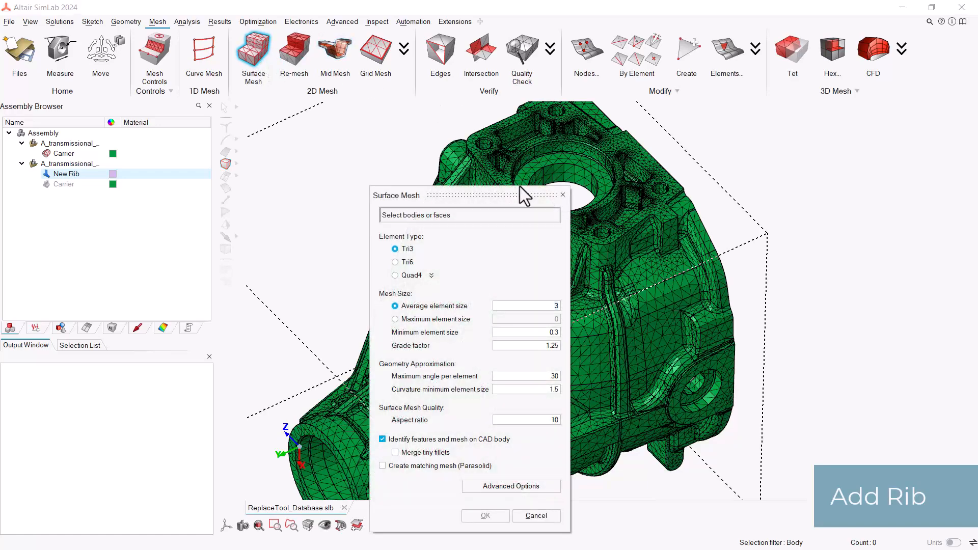
left_click_drag(502, 196, 442, 153)
scroll(549, 224, "up", 4)
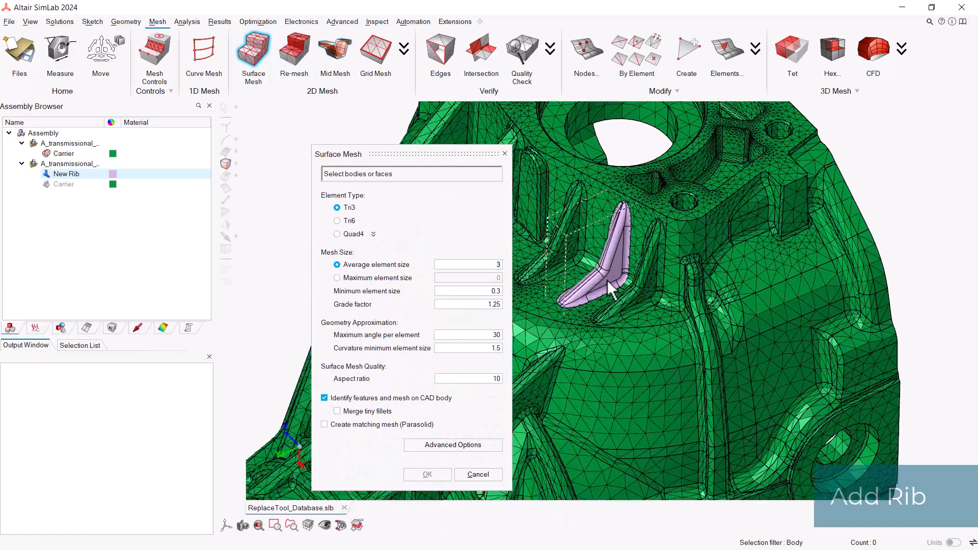
left_click(611, 285)
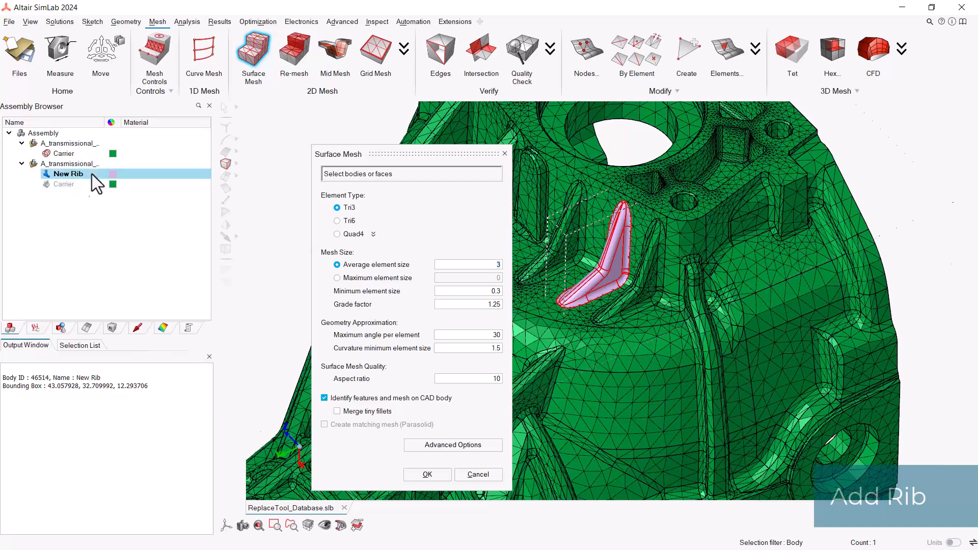
left_click(424, 475)
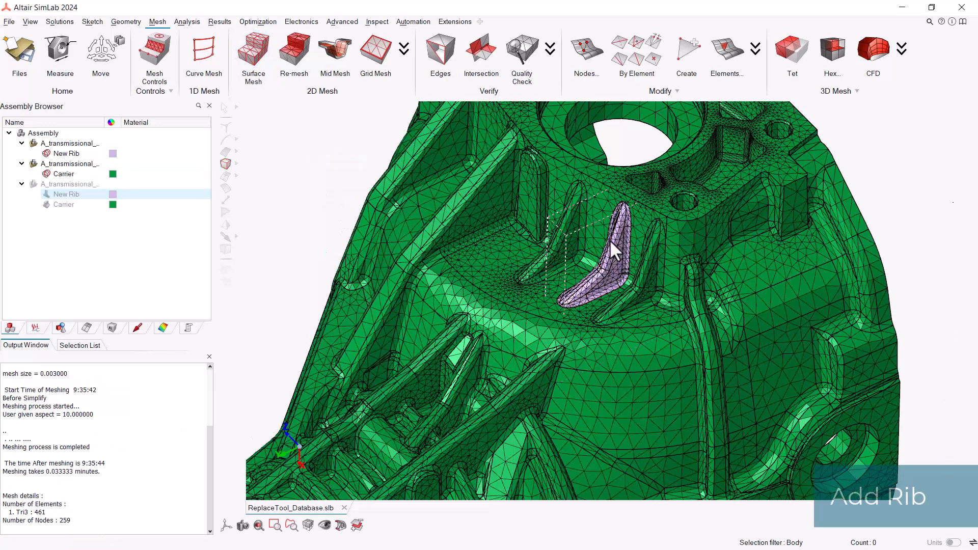
scroll(611, 285, "down", 5)
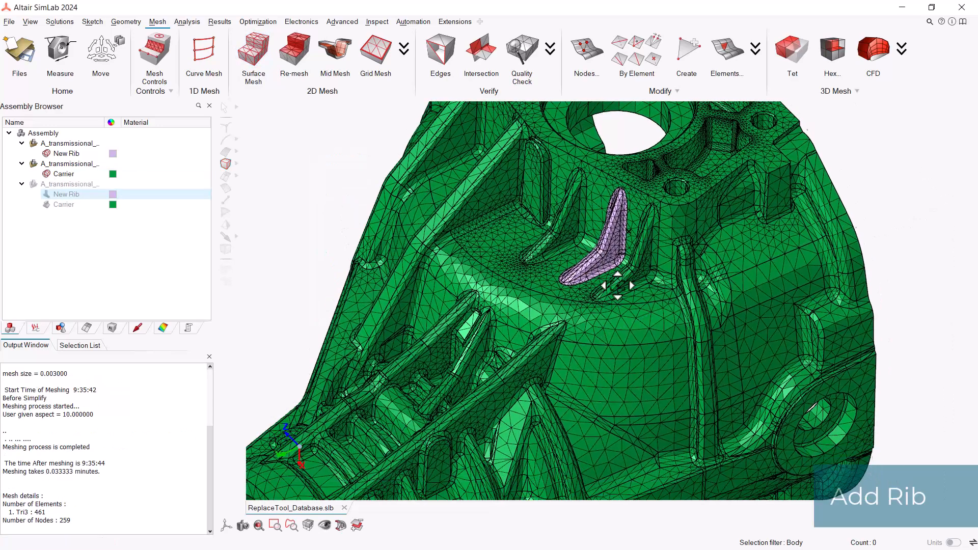
scroll(617, 284, "down", 2)
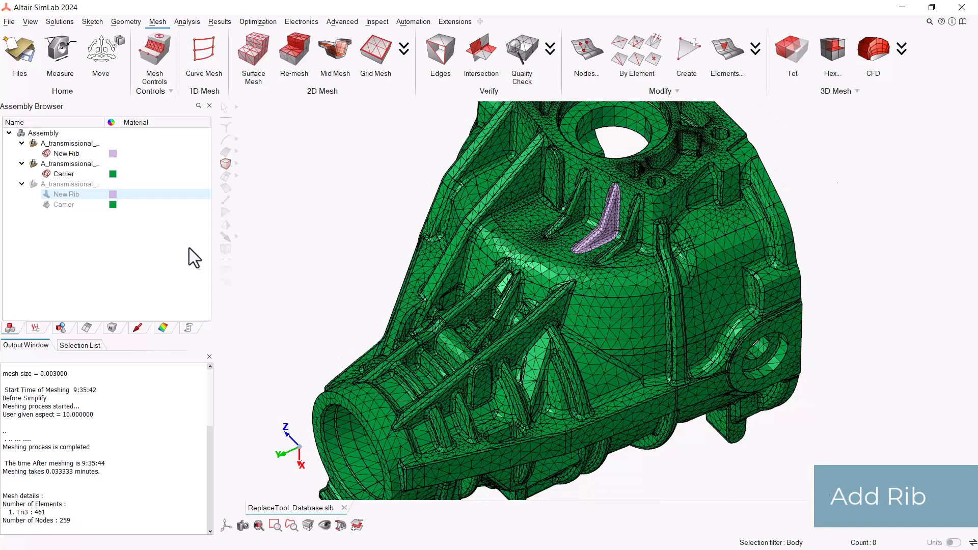
Step: Move the meshed New Rib body into the same model as the meshed Carrier body
left_click(66, 155)
left_click_drag(67, 156, 70, 174)
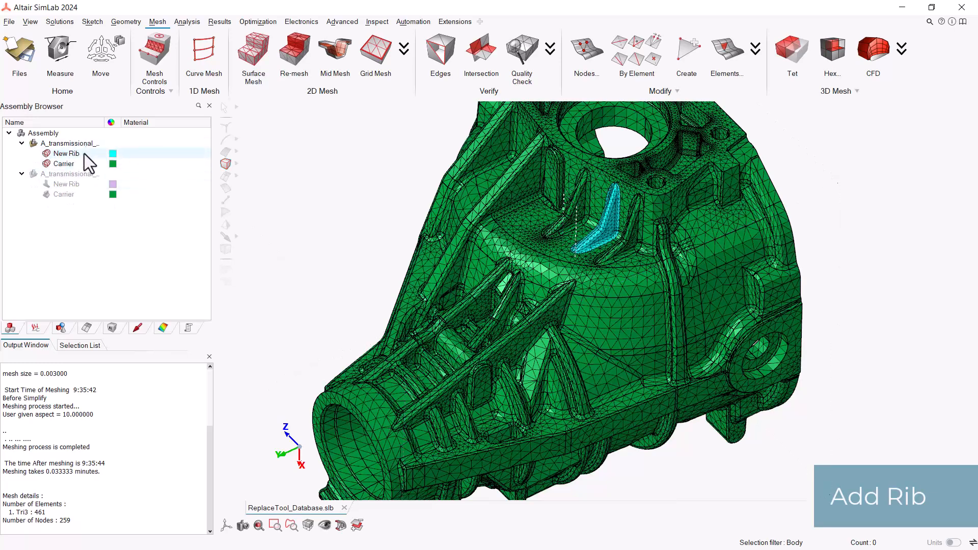
scroll(560, 223, "down", 2)
right_click_drag(559, 223, 494, 229)
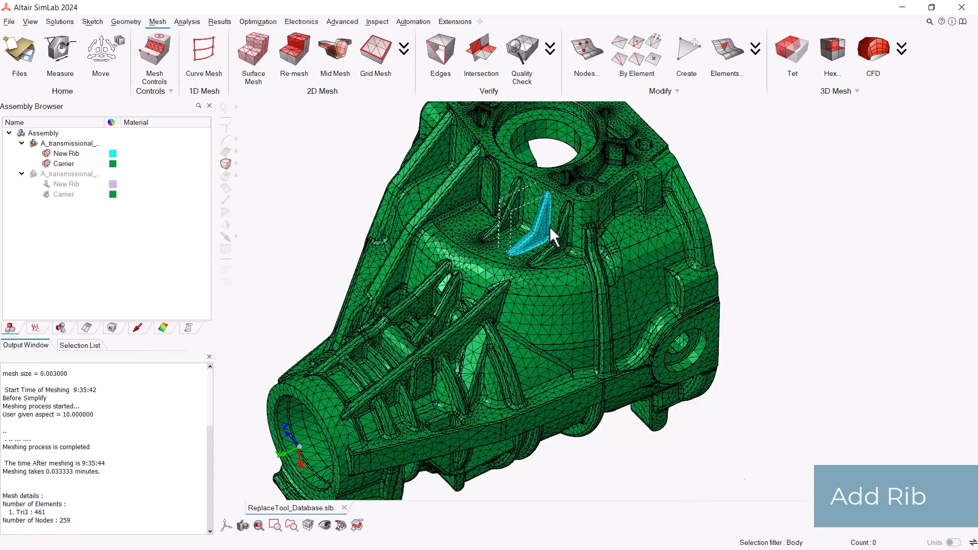
scroll(524, 245, "down", 1)
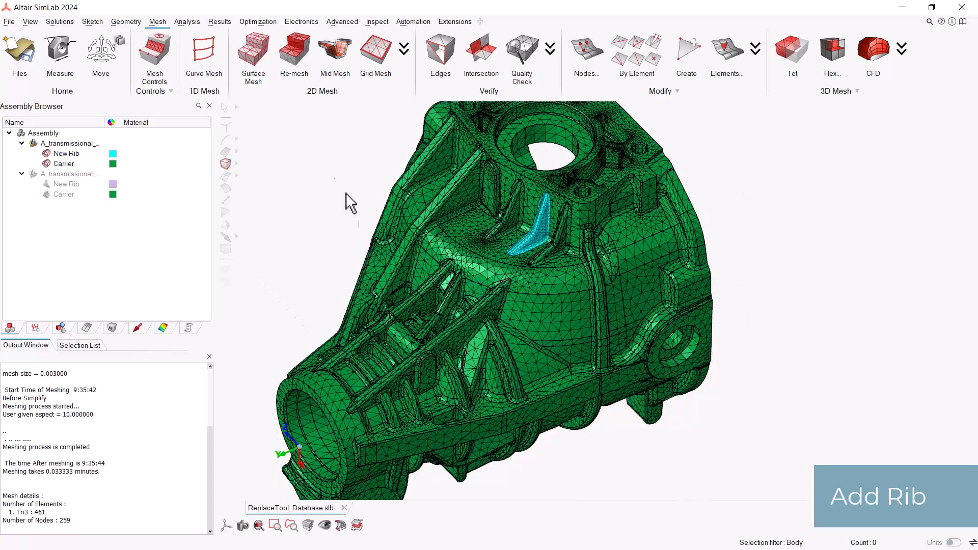
Step: Start the face Replace tool and assign the New Rib mesh as the new body and the Carrier mesh as the current body
left_click(124, 22)
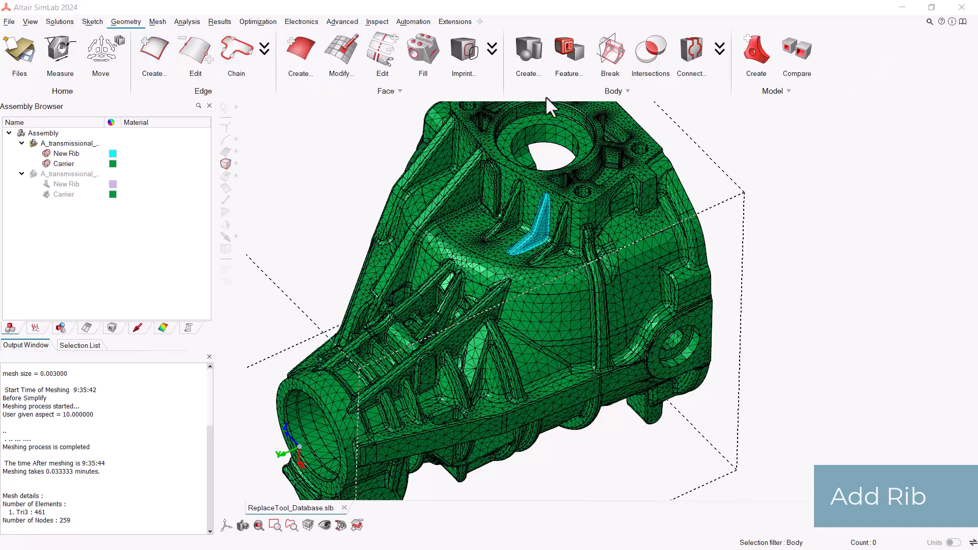
left_click(493, 50)
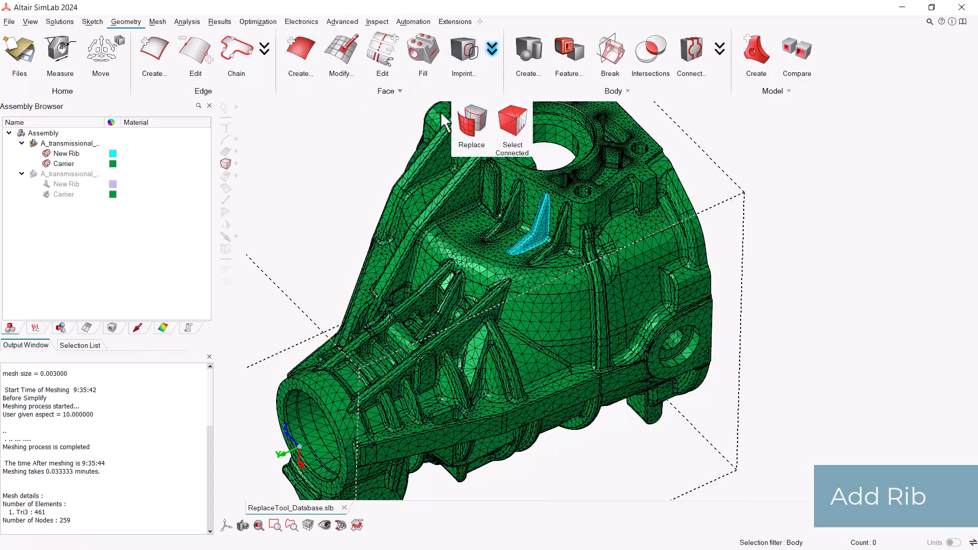
left_click(472, 123)
left_click_drag(406, 154, 730, 192)
right_click_drag(633, 267, 609, 264)
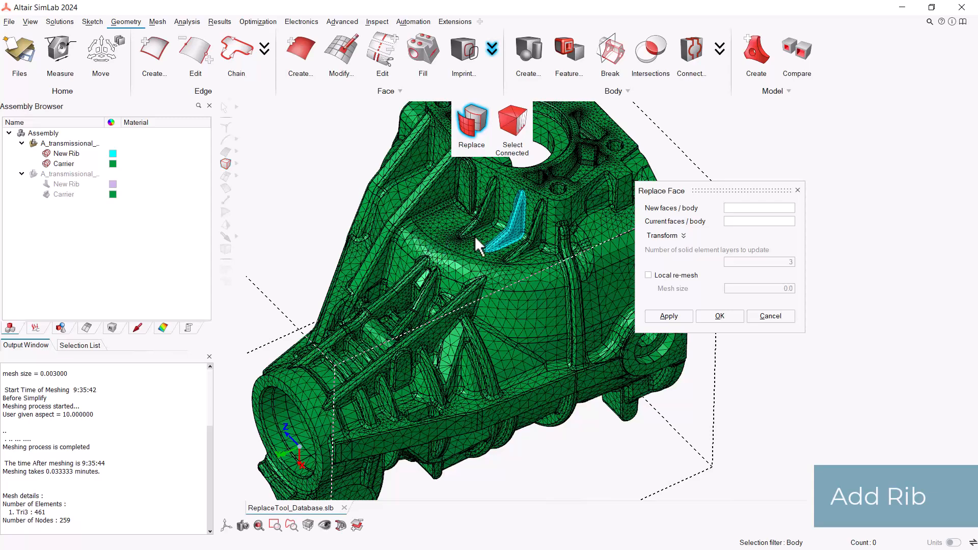
scroll(497, 256, "up", 2)
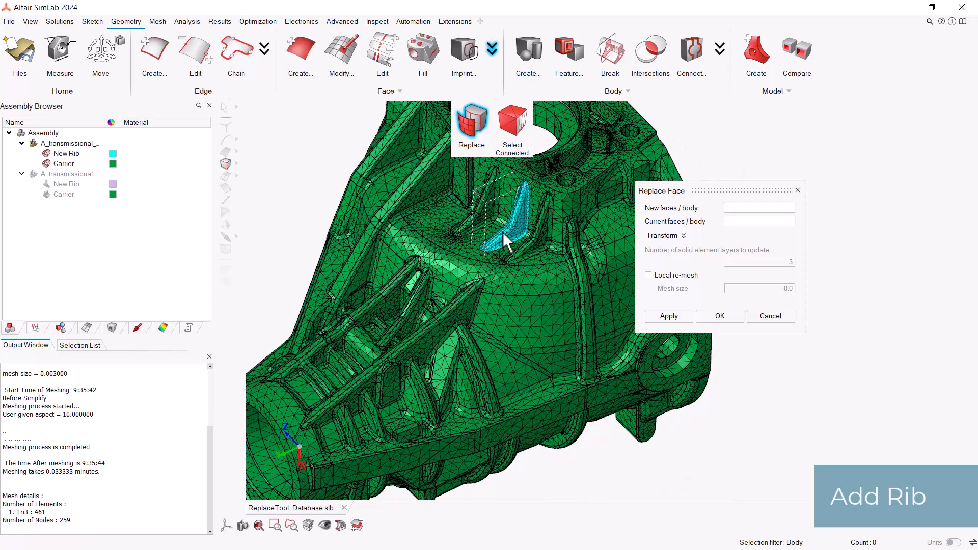
left_click(729, 208)
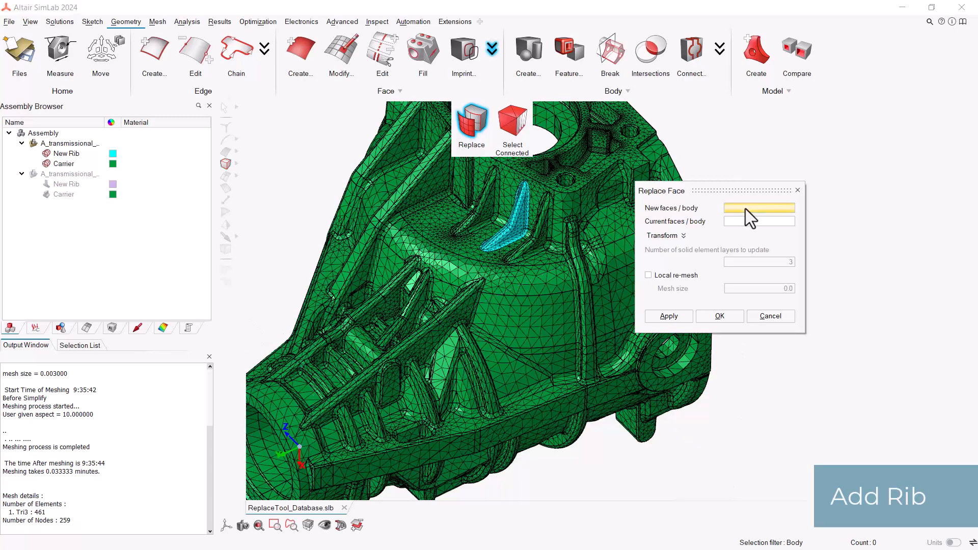
left_click(519, 225)
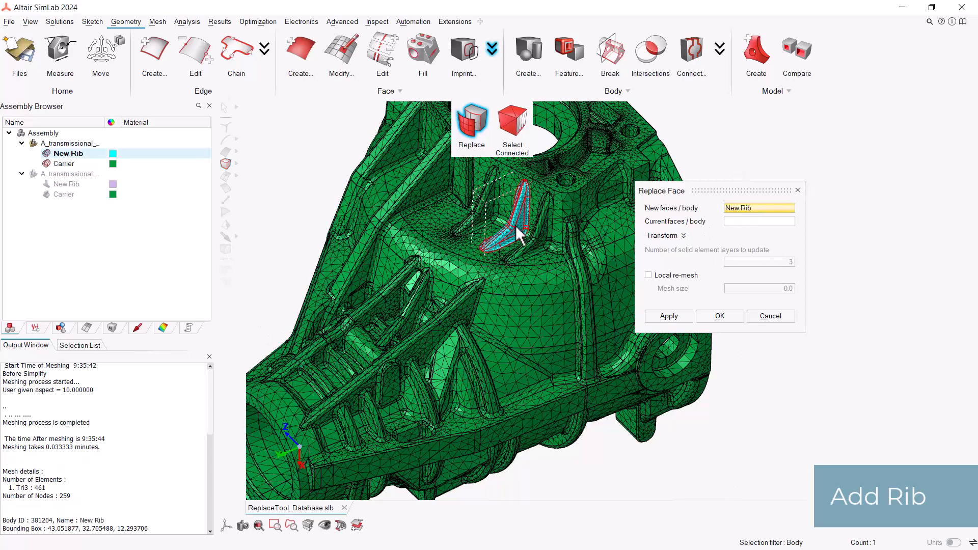
left_click(739, 223)
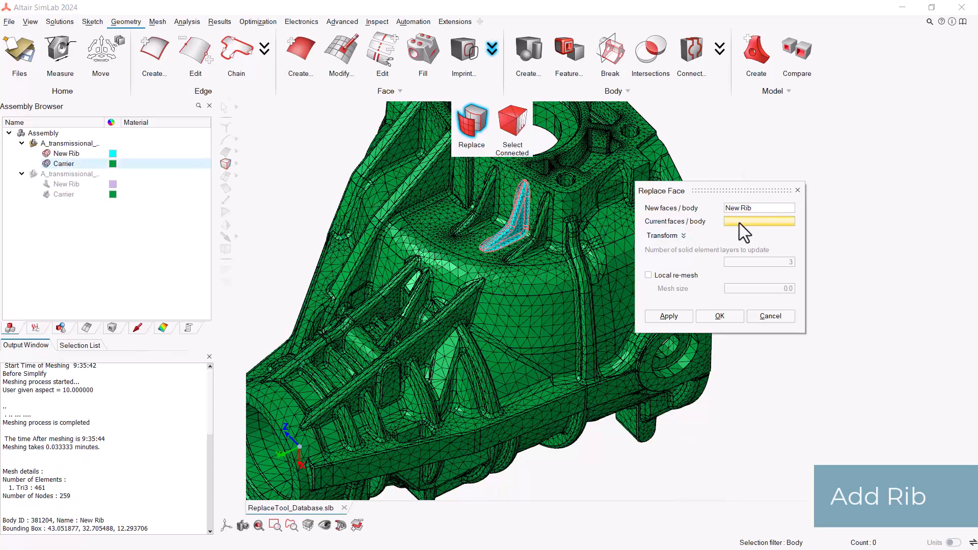
left_click(561, 285)
middle_click_drag(561, 284, 588, 289)
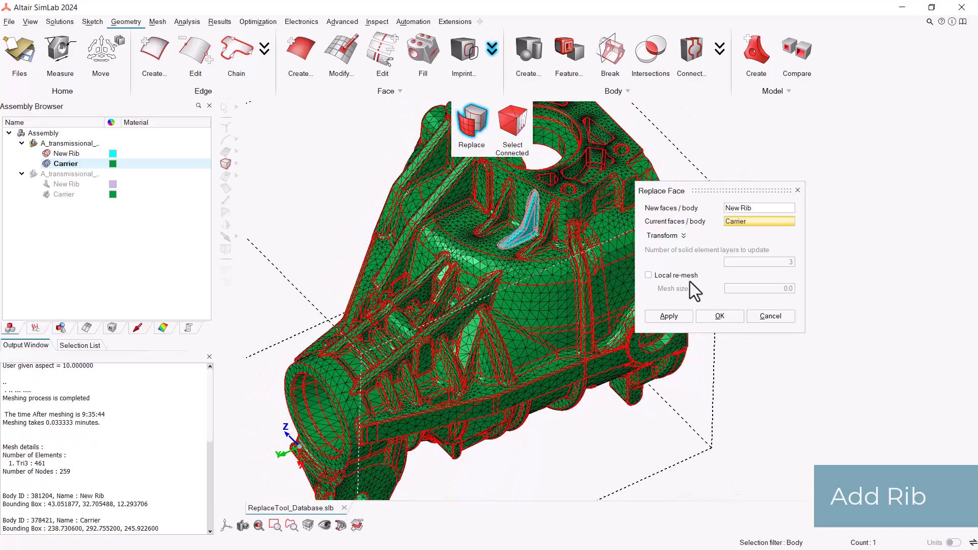
Step: Enable local re-mesh with a mesh size of 3 and carry out the rib replacement on the carrier
left_click(690, 277)
scroll(577, 262, "up", 3)
scroll(512, 261, "up", 5)
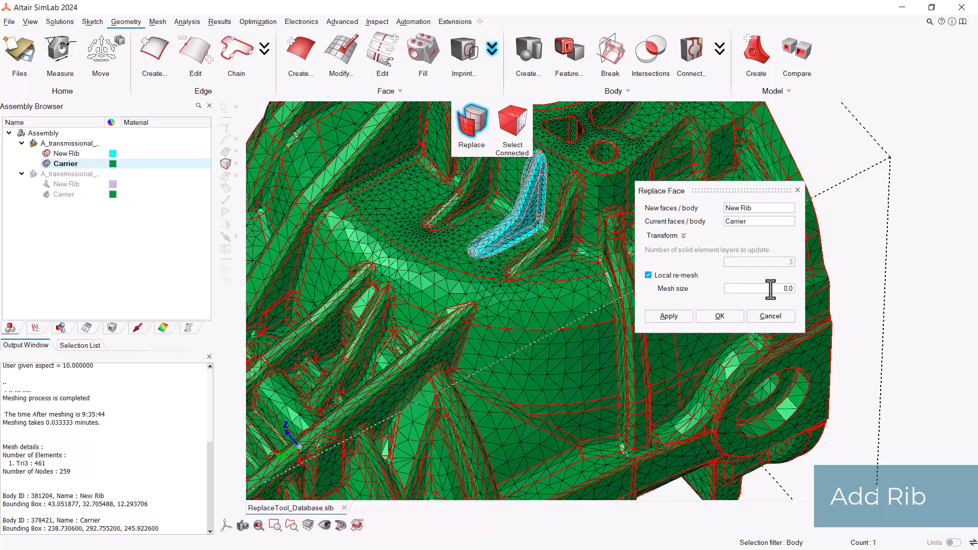
left_click(787, 288)
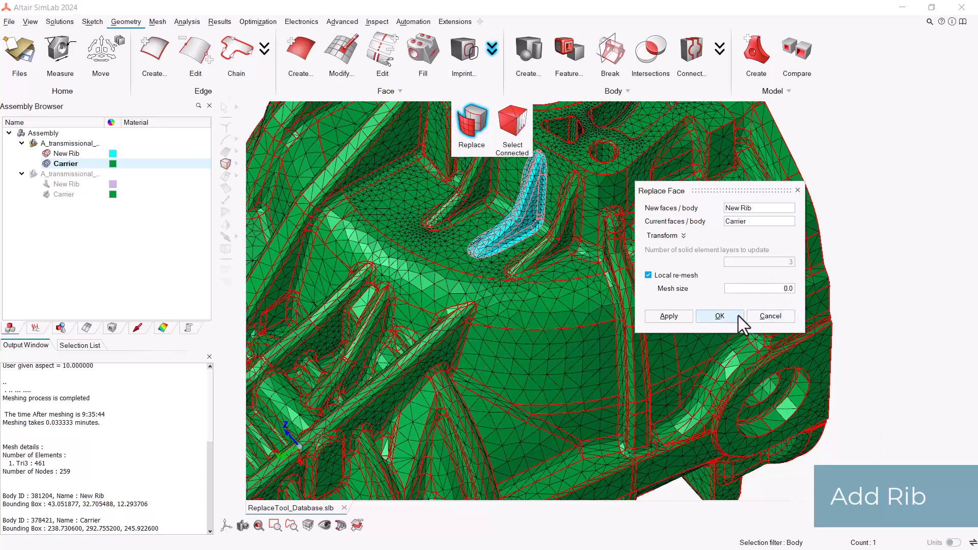
key("BackSpace")
type("3")
left_click(721, 319)
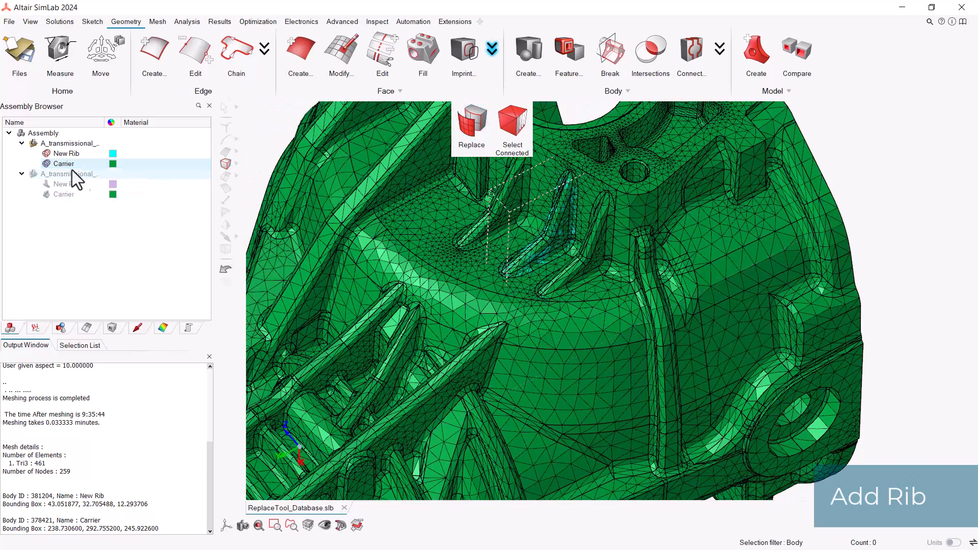
Step: Hide the meshed New Rib body and check the rib merged into the carrier mesh up close
left_click(47, 157)
middle_click_drag(556, 287, 536, 262)
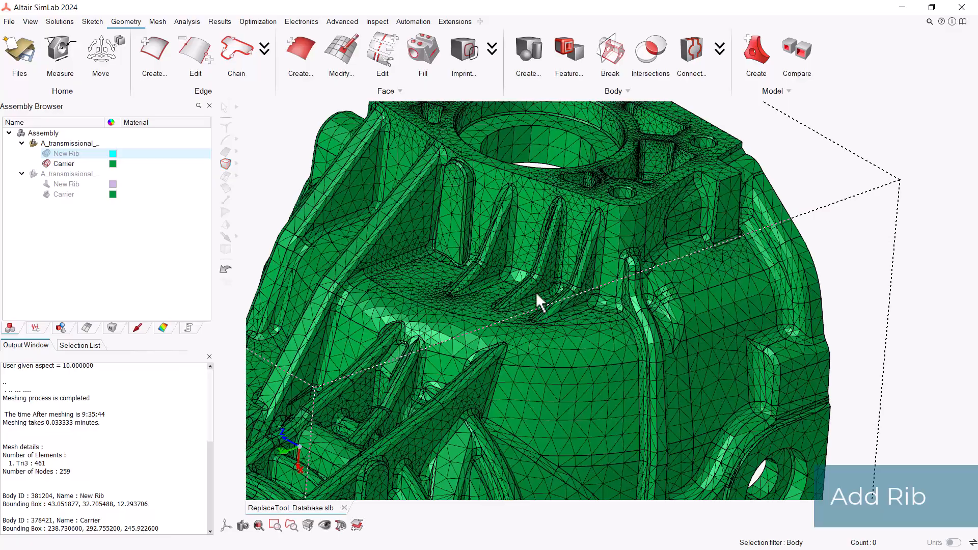
middle_click_drag(561, 281, 541, 274)
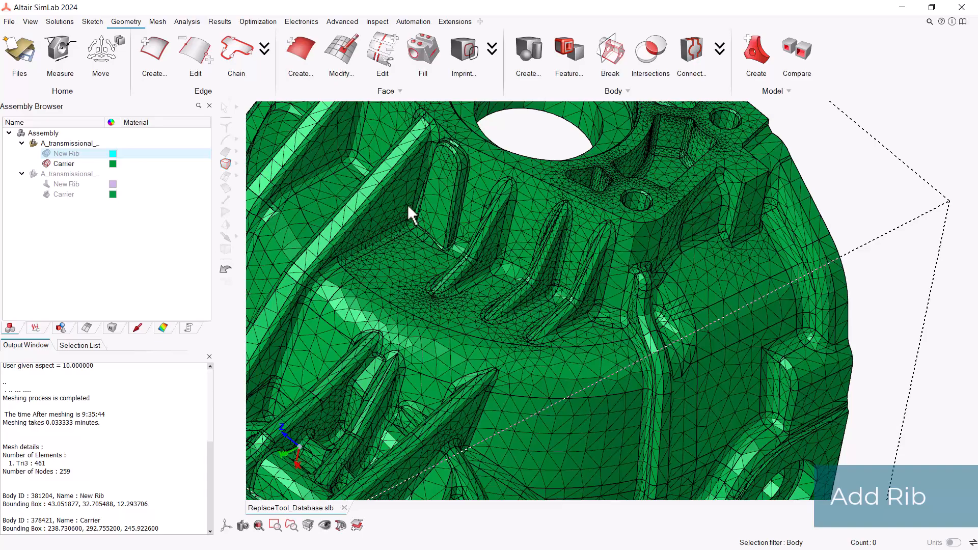
scroll(539, 341, "up", 5)
scroll(448, 308, "up", 2)
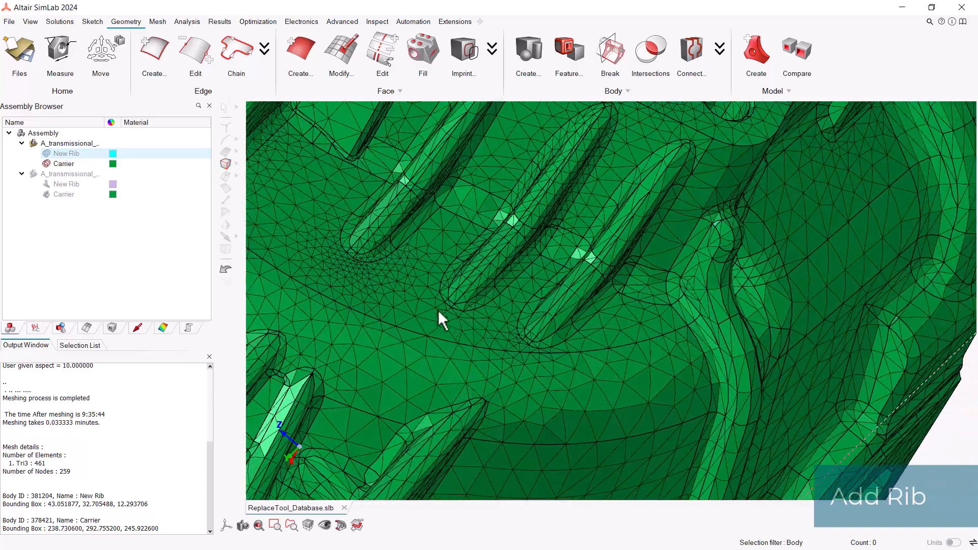
middle_click_drag(427, 307, 476, 320)
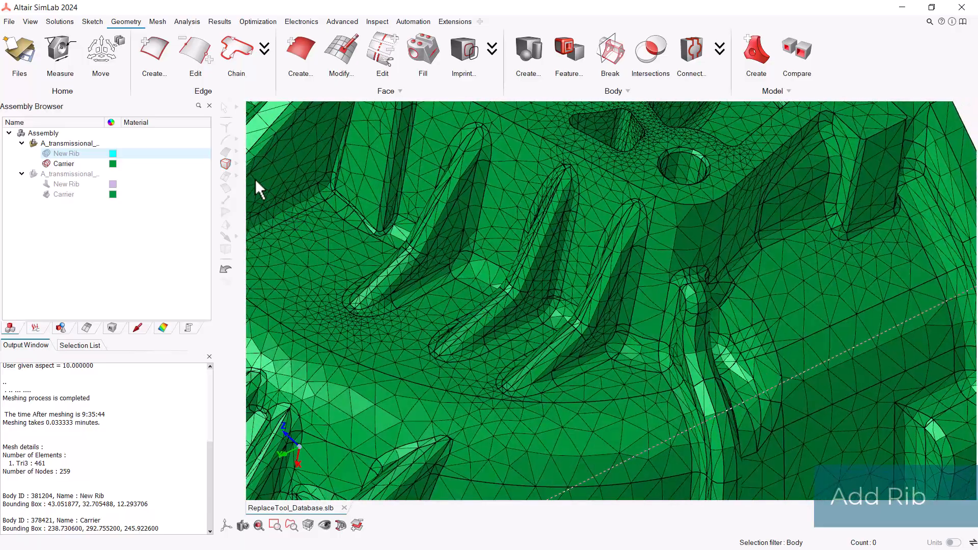
Step: Set the selection filter to Face and examine the added rib's side faces and their connection to the surrounding carrier mesh
left_click(226, 151)
middle_click_drag(497, 257, 549, 311)
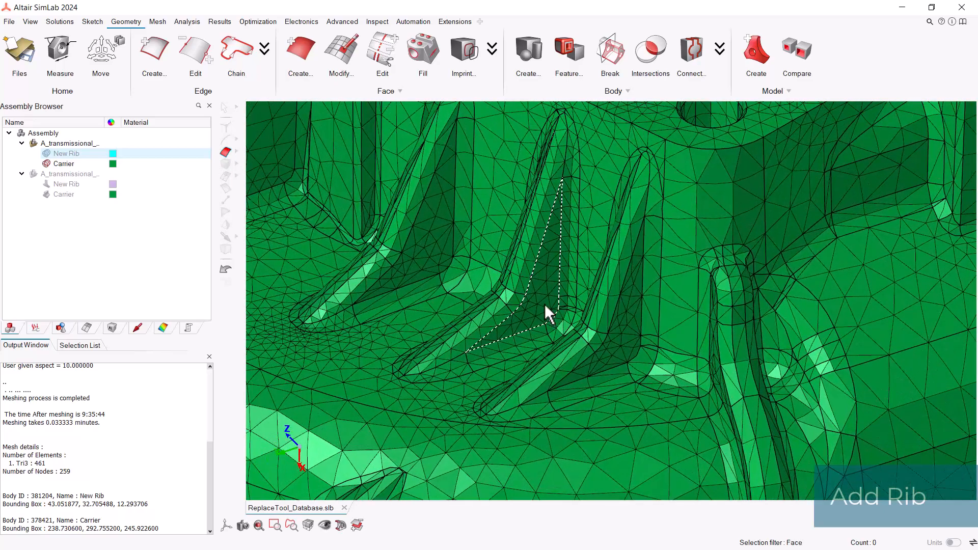
left_click(545, 304)
key("Delete")
middle_click_drag(574, 297, 515, 286)
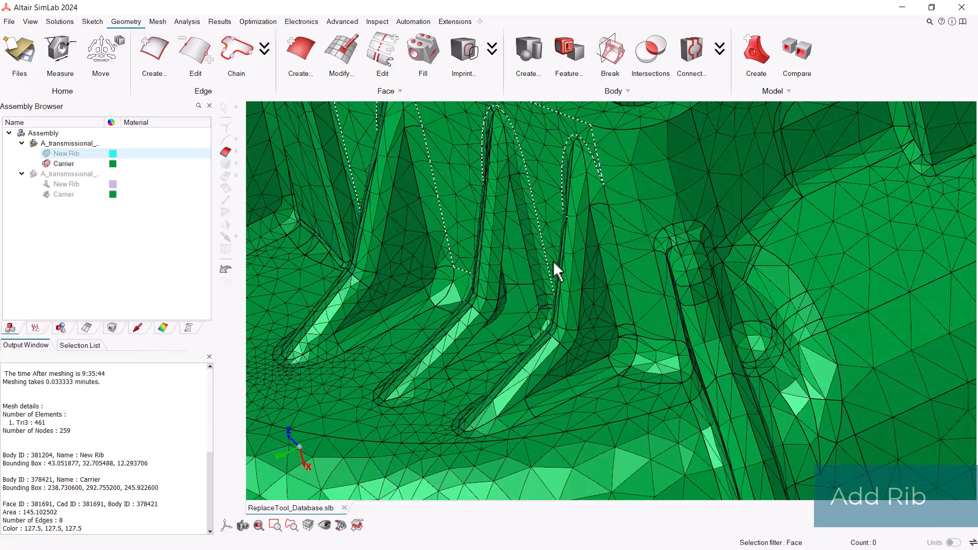
middle_click_drag(402, 413, 488, 300)
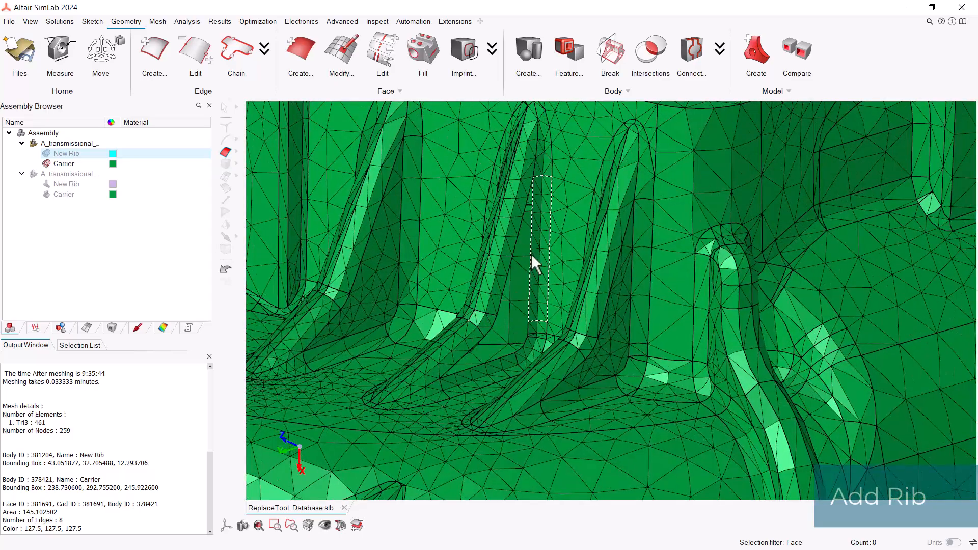
scroll(531, 252, "down", 3)
scroll(529, 257, "down", 3)
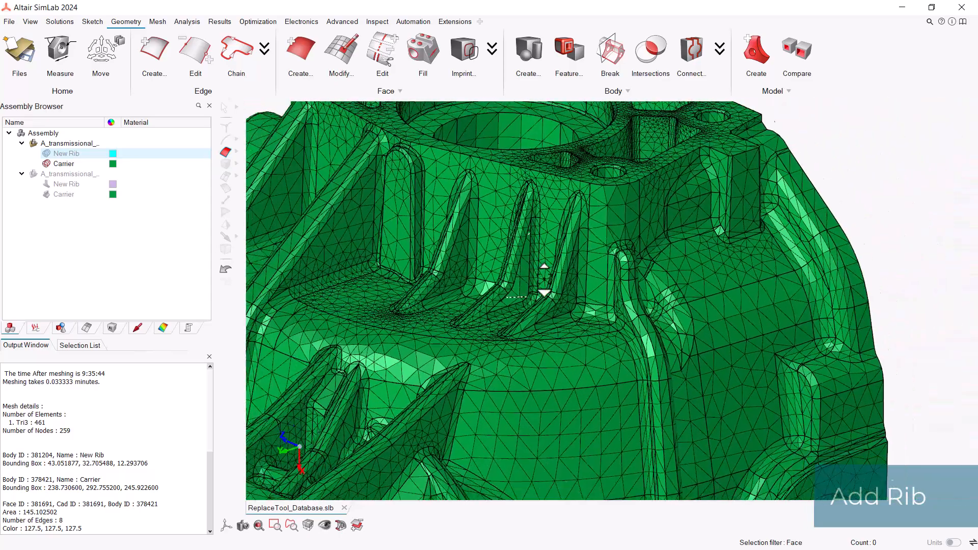
right_click(528, 261)
scroll(541, 214, "down", 3)
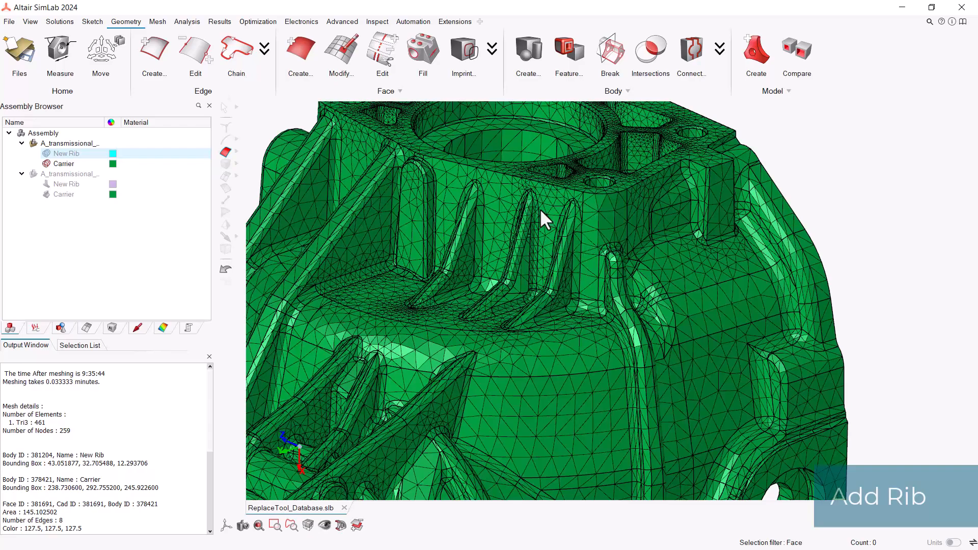
right_click(572, 275)
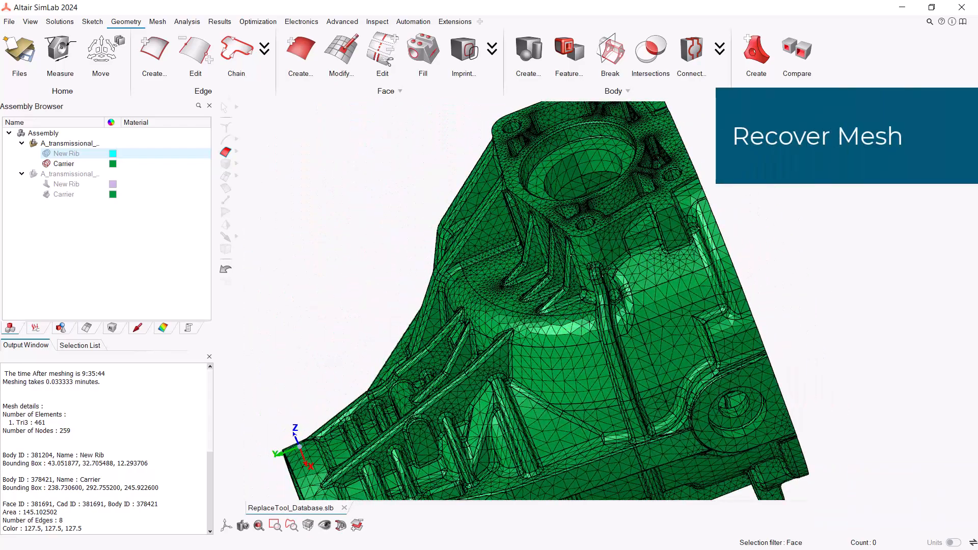
right_click_drag(562, 295, 555, 300)
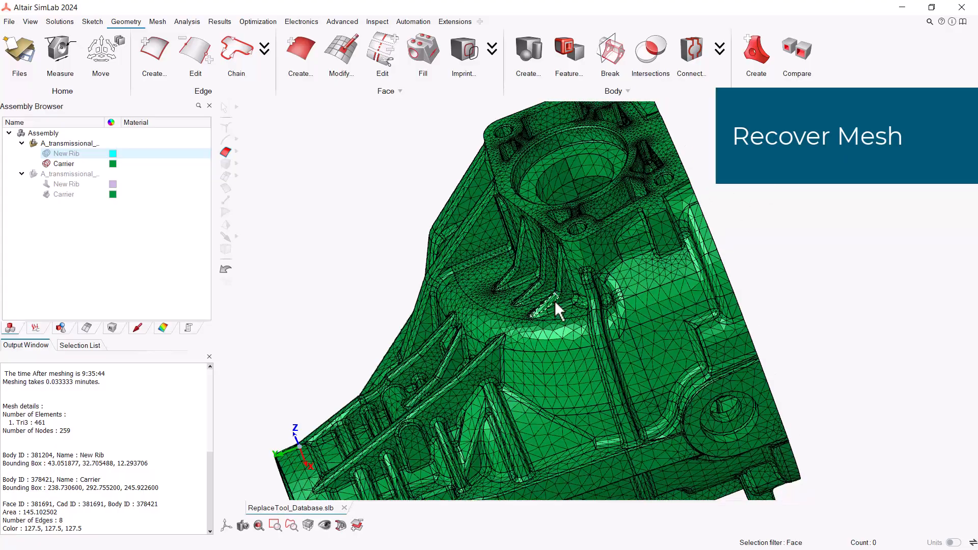
Step: Examine the carrier mesh's flange face around the large bore, where the pockets and bolt holes are covered over
middle_click_drag(555, 301, 552, 197)
middle_click_drag(703, 242, 715, 212)
scroll(703, 223, "up", 3)
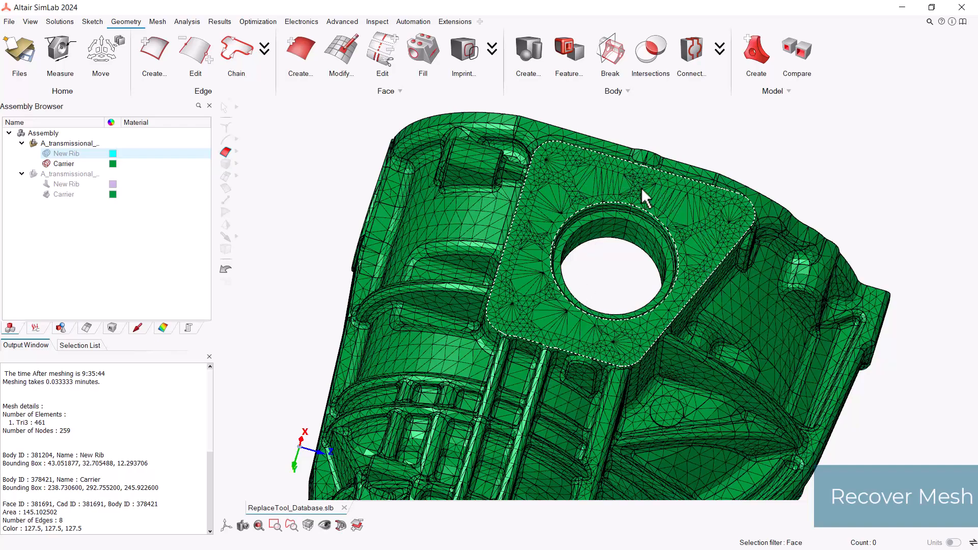
scroll(628, 215, "up", 1)
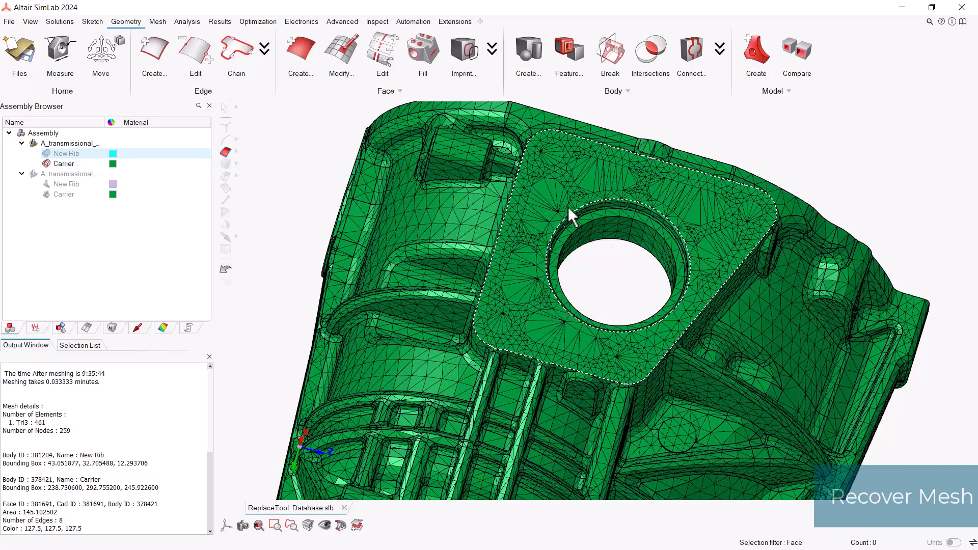
middle_click_drag(571, 216, 584, 209)
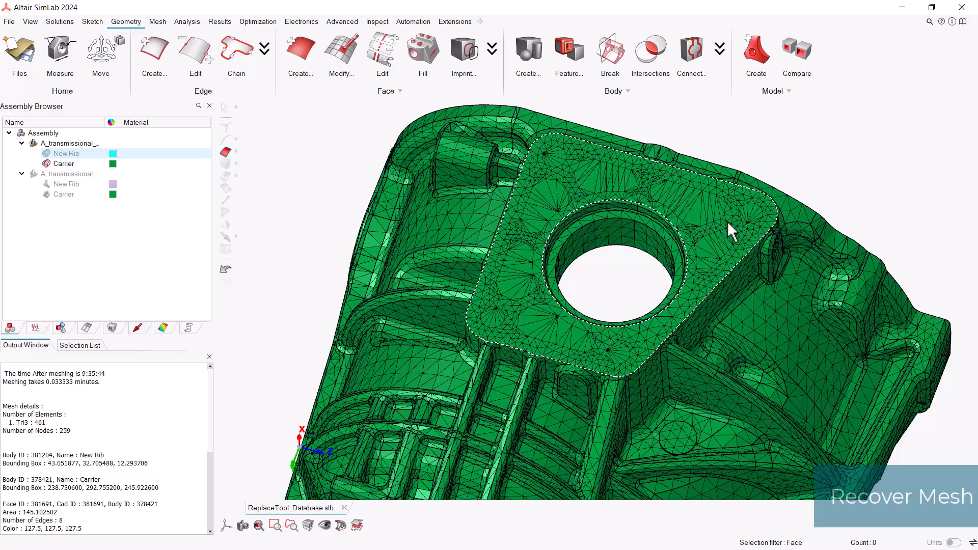
middle_click_drag(576, 344, 533, 333)
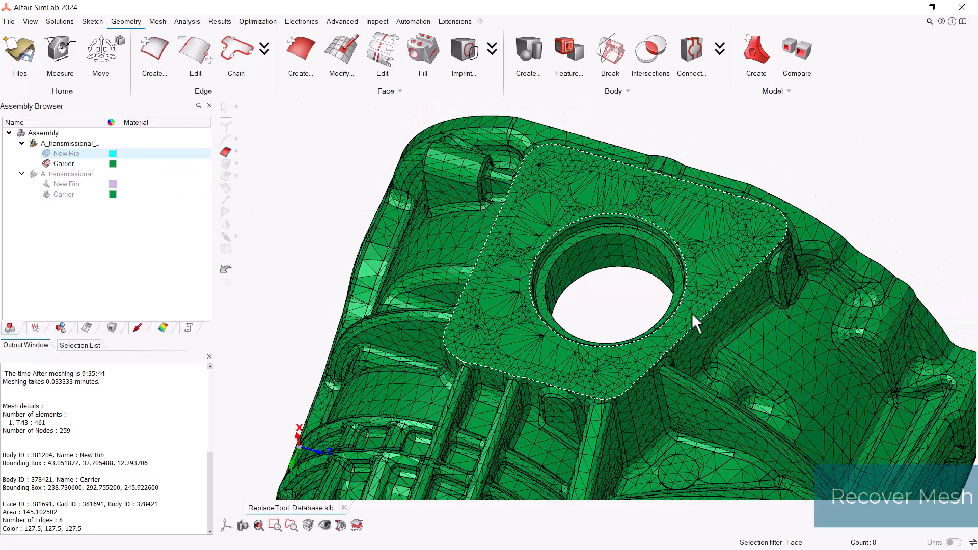
Step: Compare the flange on the Carrier mesh with the original CAD Carrier, leaving only the CAD Carrier body shown
left_click(44, 165)
left_click(46, 195)
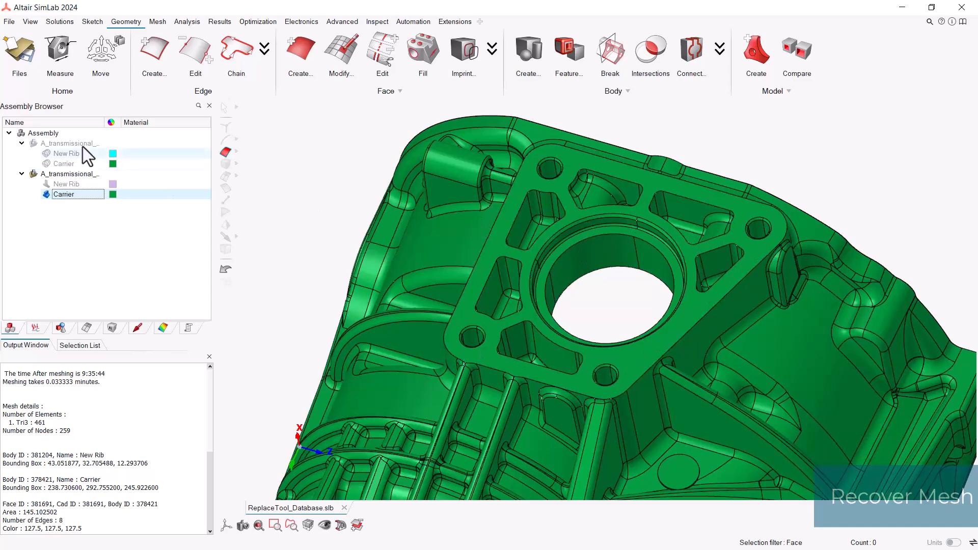
left_click(45, 196)
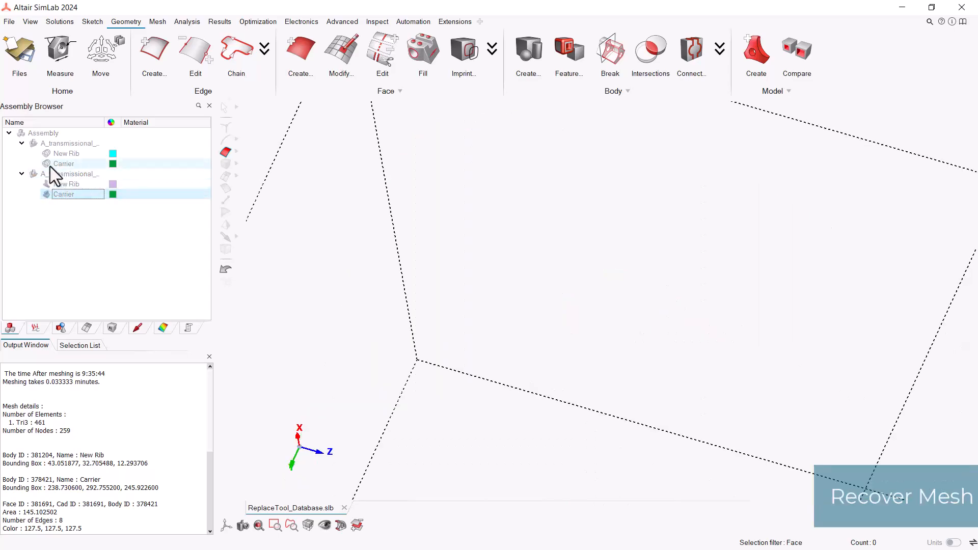
left_click(50, 167)
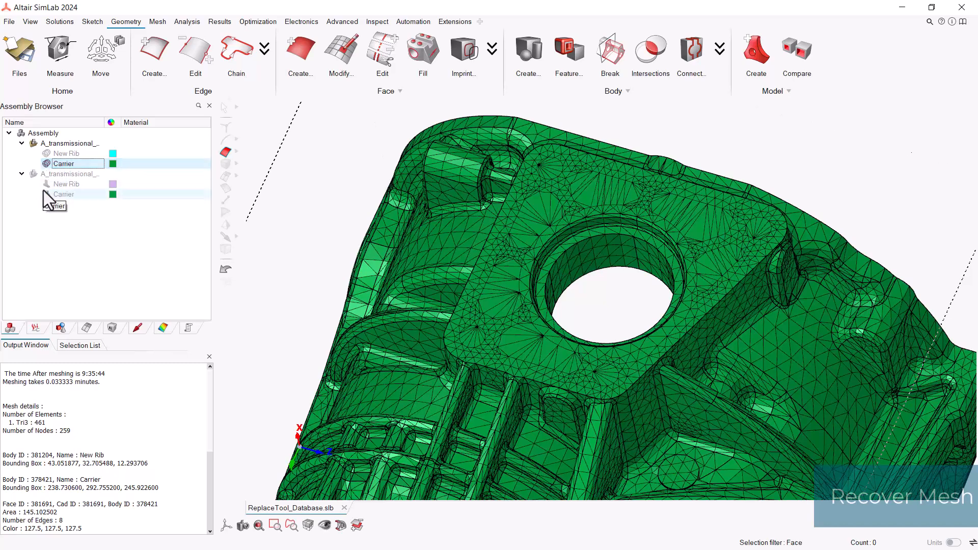
left_click(46, 164)
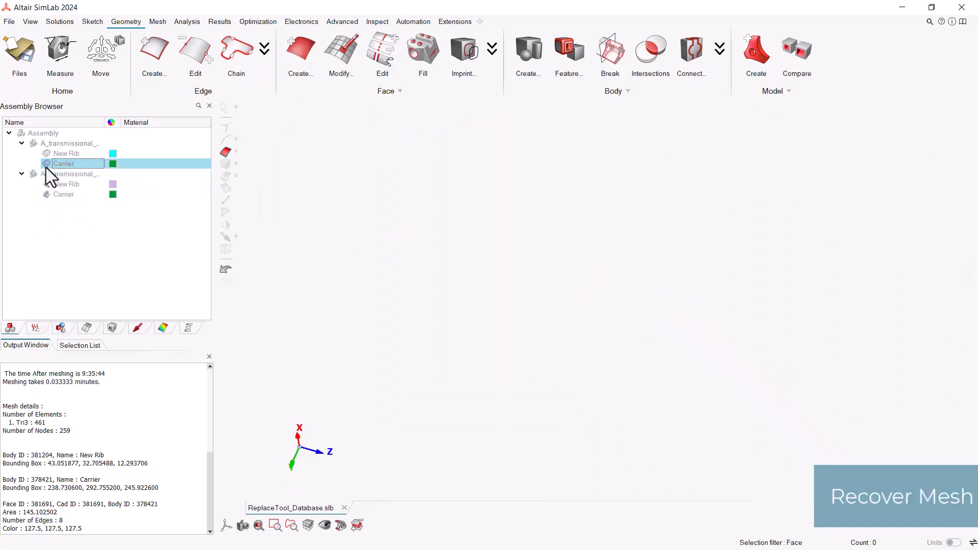
left_click(46, 194)
middle_click_drag(506, 275, 515, 316)
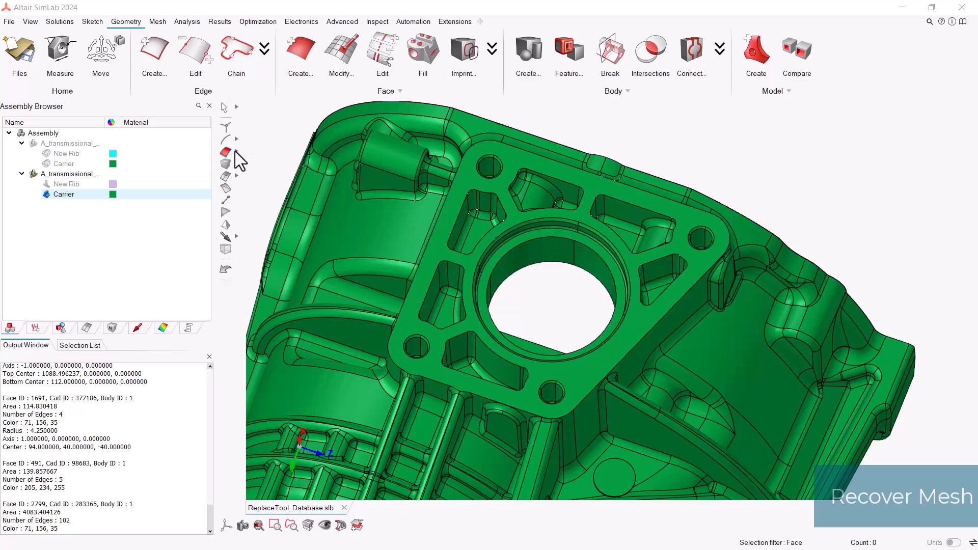
Step: Select the faces of the six pockets in the carrier flange using the Face by Angle filter at 45 degrees
mouse_move(236, 153)
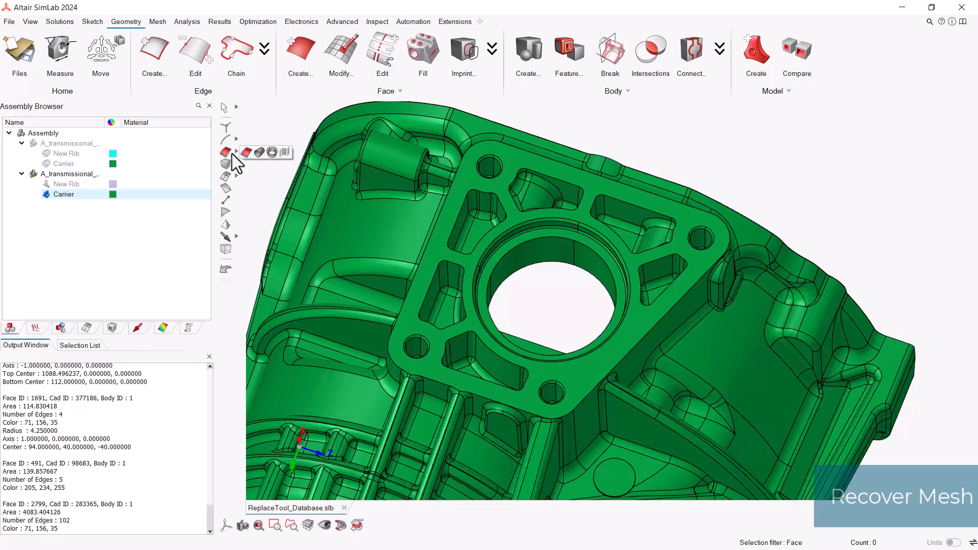
left_click(286, 153)
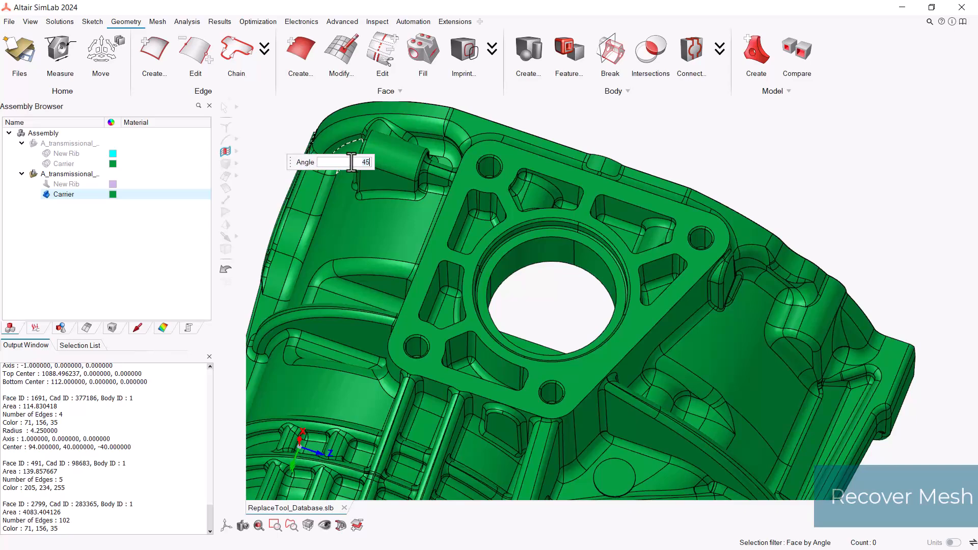
left_click(478, 219)
left_click(535, 198)
left_click(661, 232)
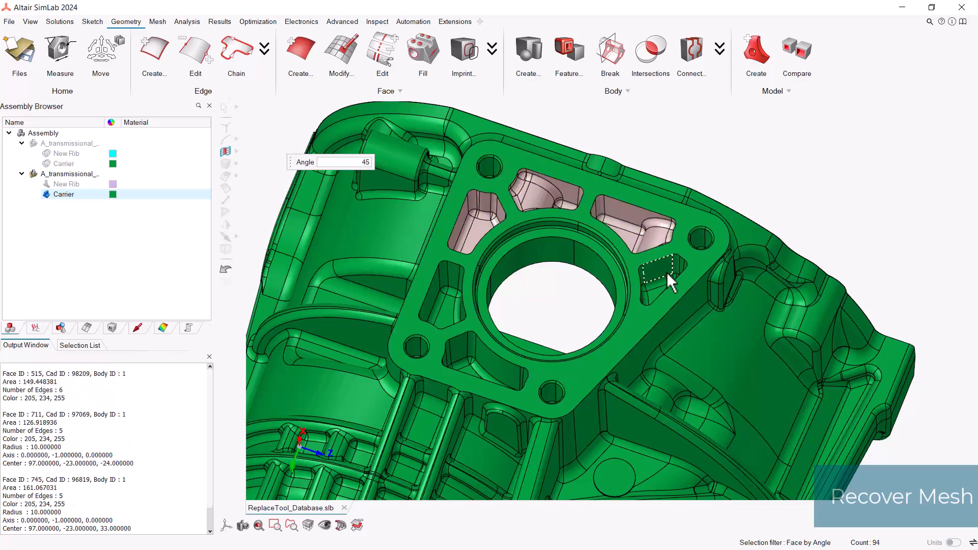
left_click(667, 272)
left_click(469, 333)
left_click(447, 275)
Step: Add the faces of the flange's four corner bolt holes to the selection
left_click(417, 347)
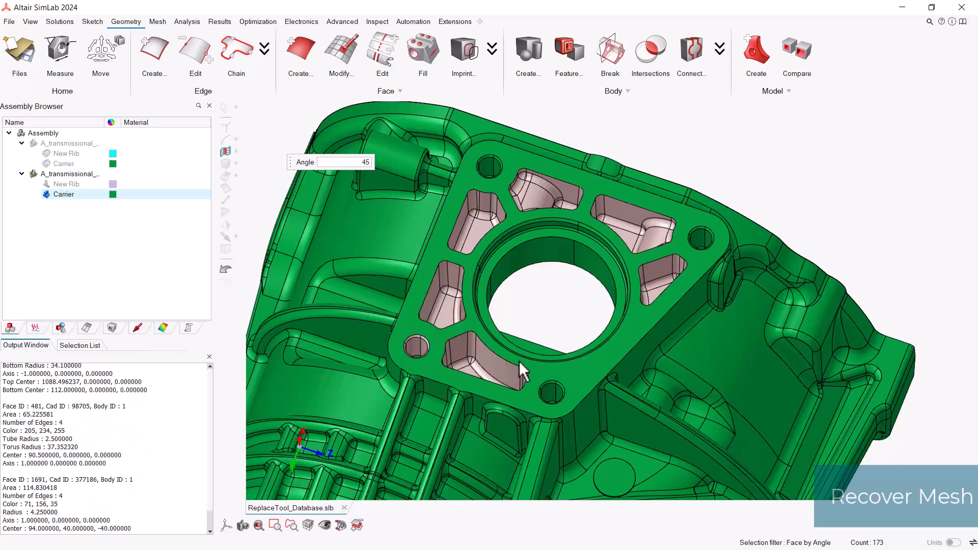
left_click(555, 400)
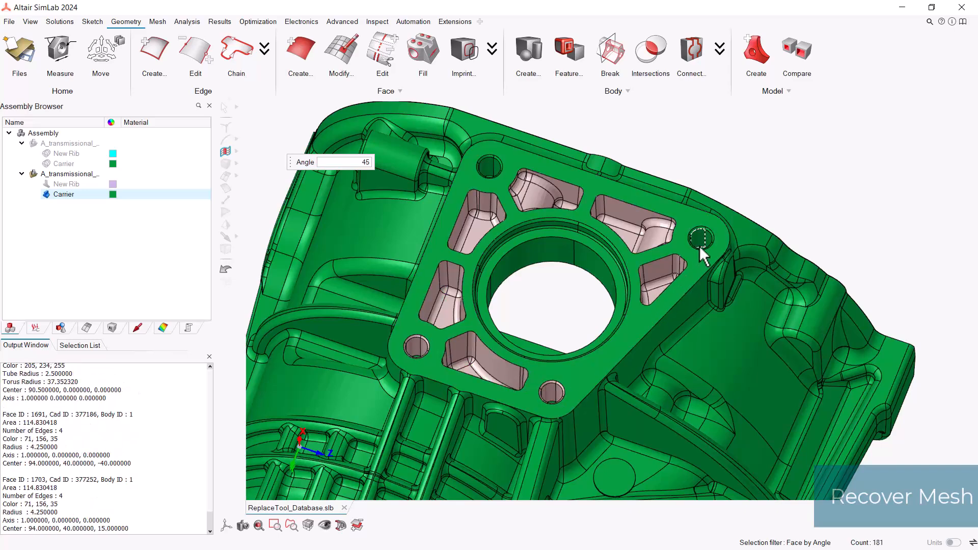
left_click(702, 239)
left_click(491, 168)
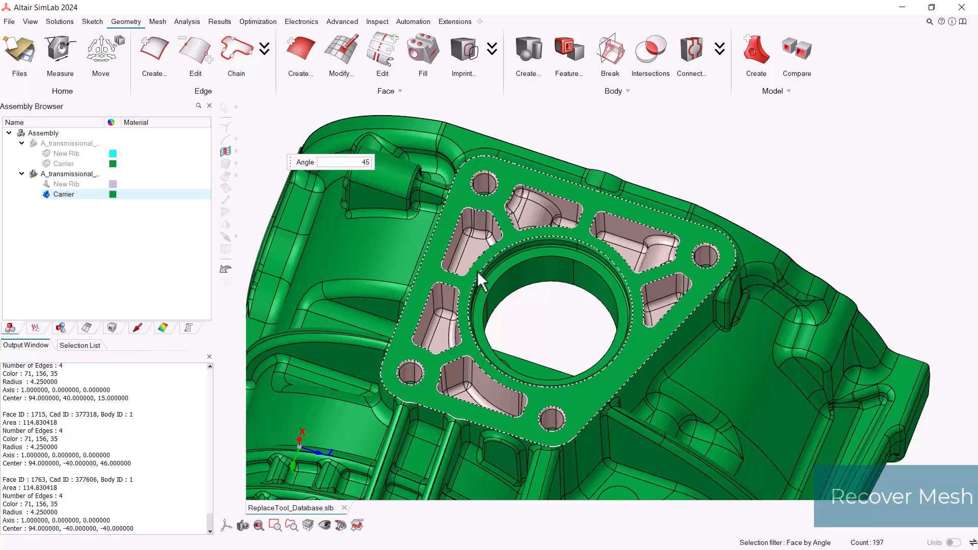
right_click_drag(488, 233, 473, 241)
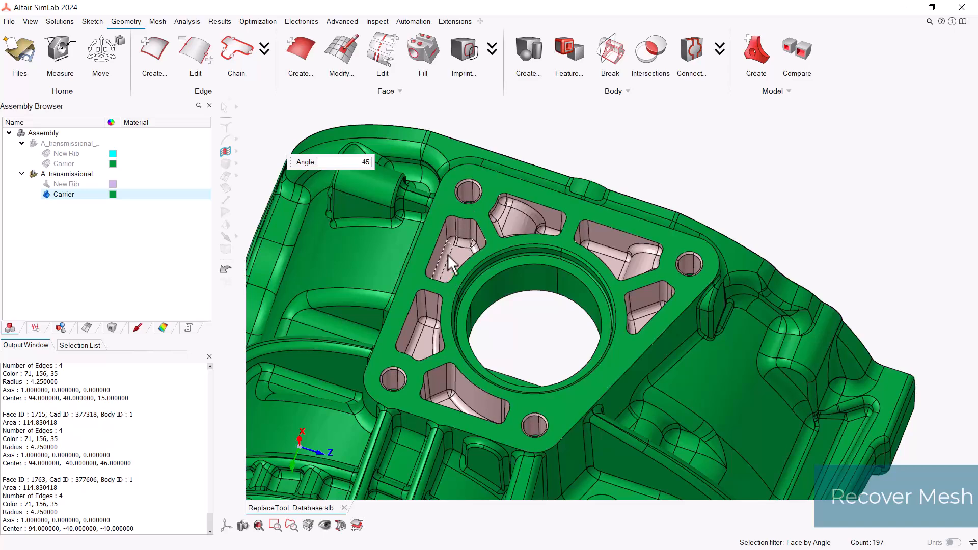
Step: Return the selection filter to Face and extend the pocket and hole selection to the adjacent faces, including the flat flange face
left_click(237, 152)
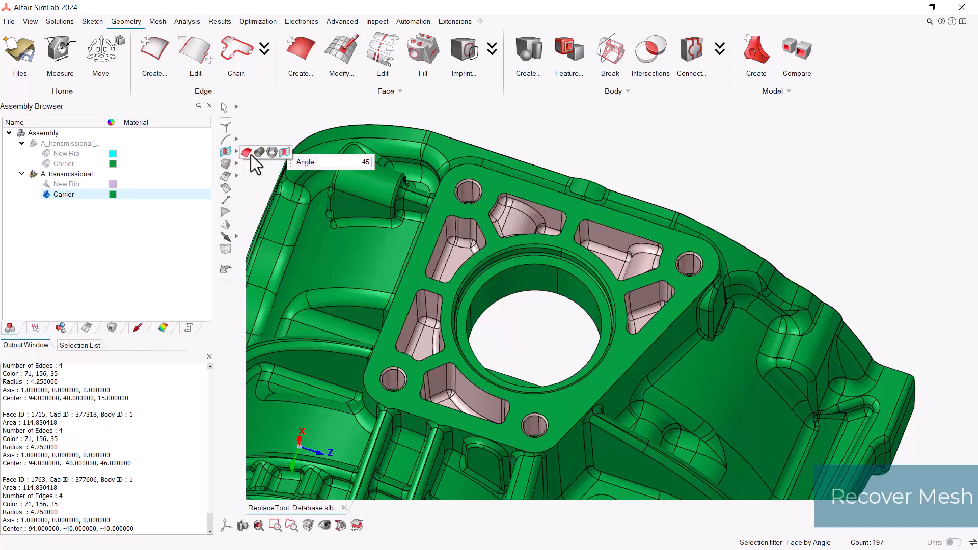
left_click(254, 153)
right_click(449, 235)
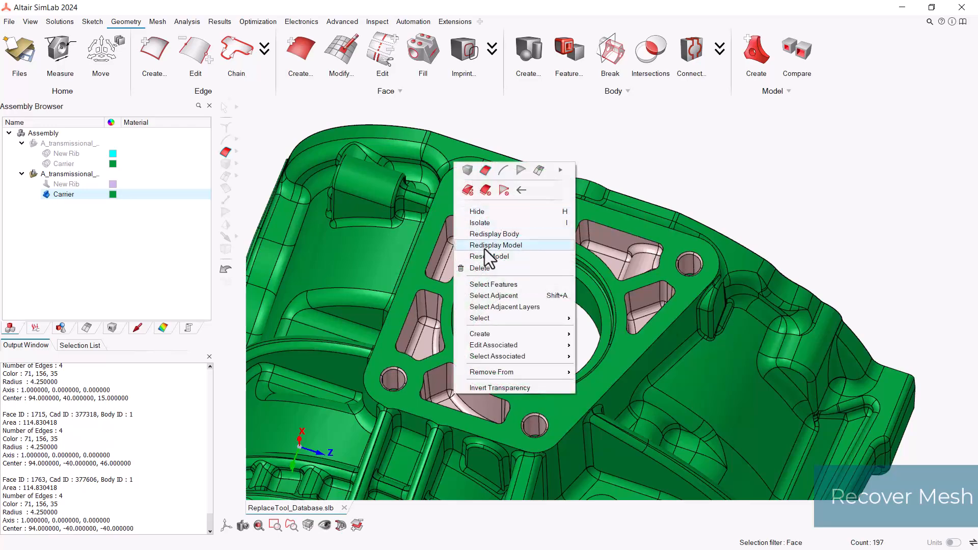
left_click(496, 295)
middle_click_drag(481, 285, 489, 328)
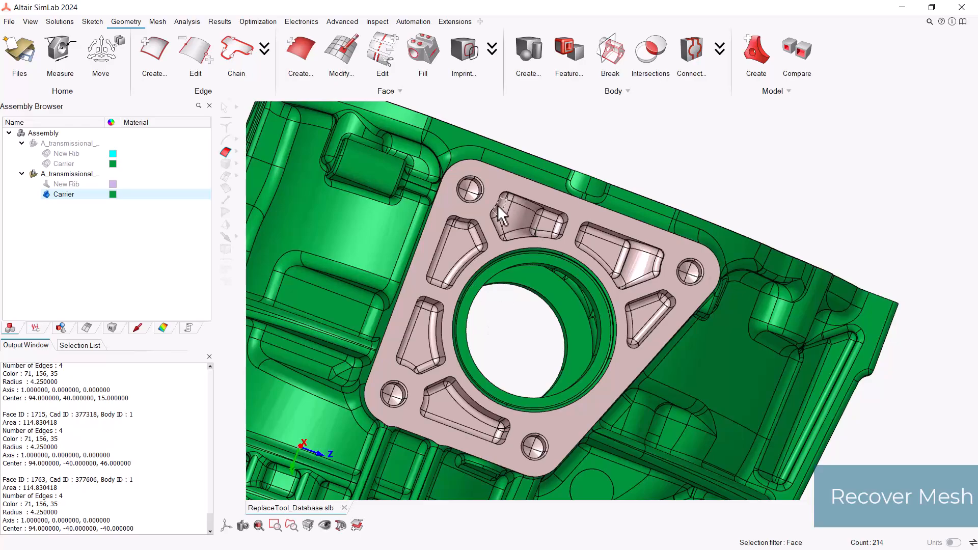
middle_click_drag(582, 252, 545, 238)
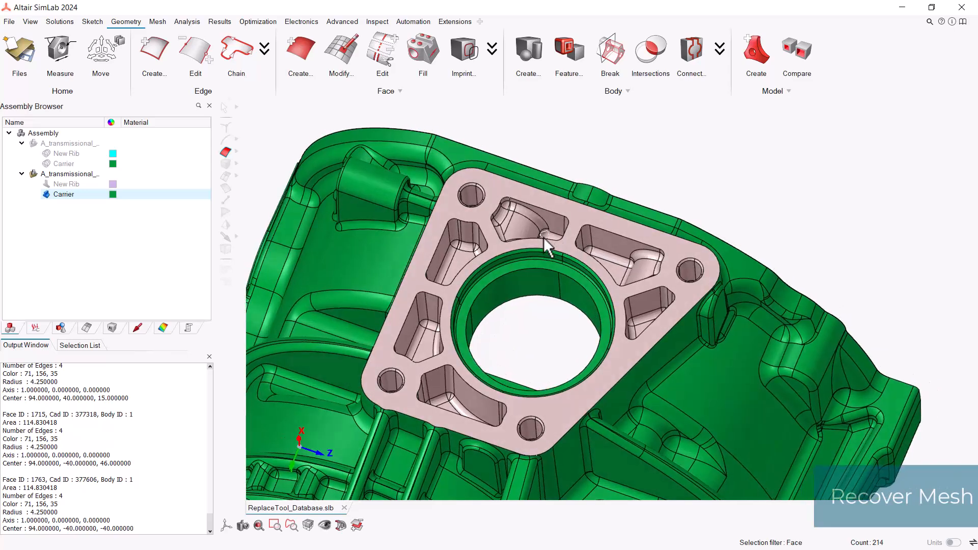
Step: Isolate the selected flange, pocket and bolt-hole faces of the CAD Carrier
right_click(500, 236)
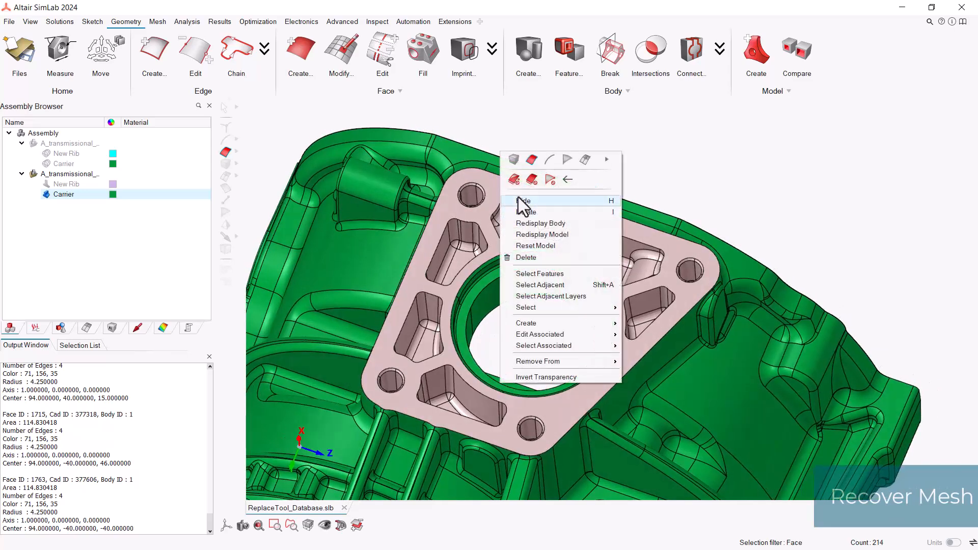
left_click(540, 213)
middle_click_drag(542, 219, 571, 282)
scroll(570, 280, "up", 1)
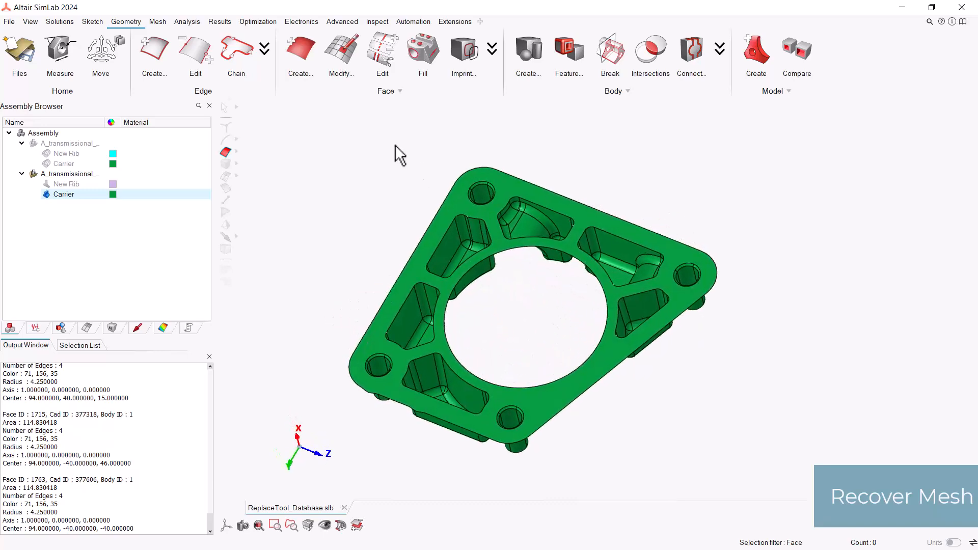
Step: Surface-mesh all the isolated flange, pocket and bolt-hole faces with an average element size of 7
left_click(163, 24)
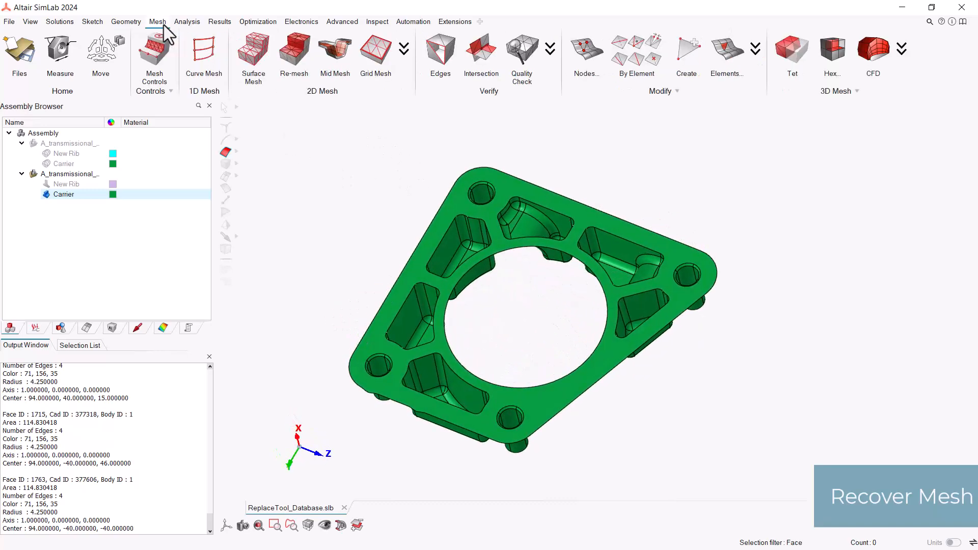
left_click(257, 65)
right_click(357, 157)
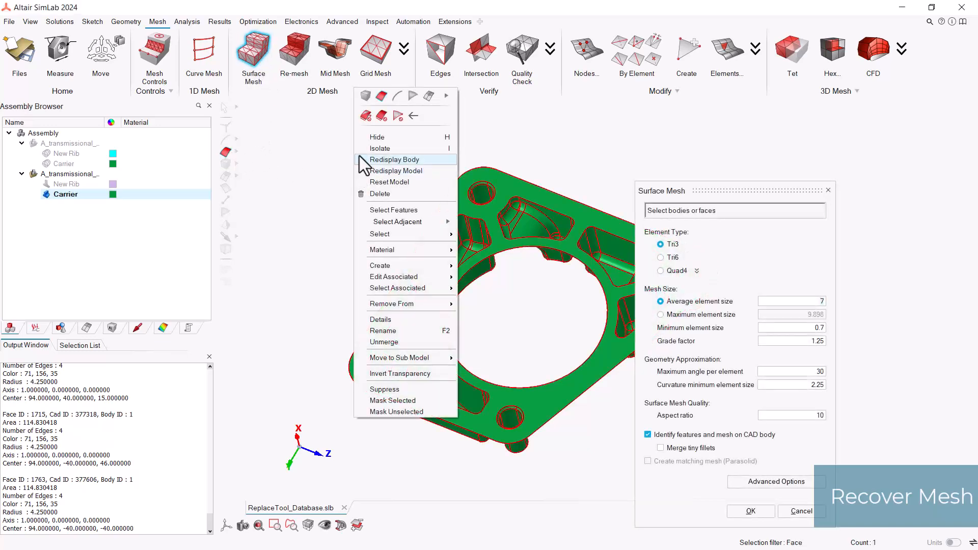
left_click(359, 118)
right_click(352, 137)
left_click(366, 84)
scroll(410, 158, "down", 2)
left_click_drag(297, 152, 728, 504)
middle_click_drag(627, 356, 589, 367)
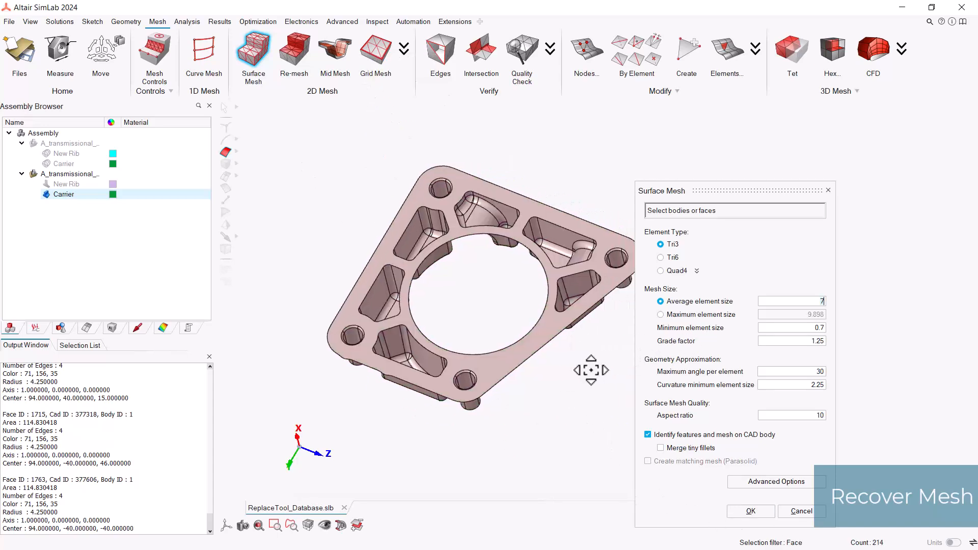
left_click_drag(817, 303, 837, 309)
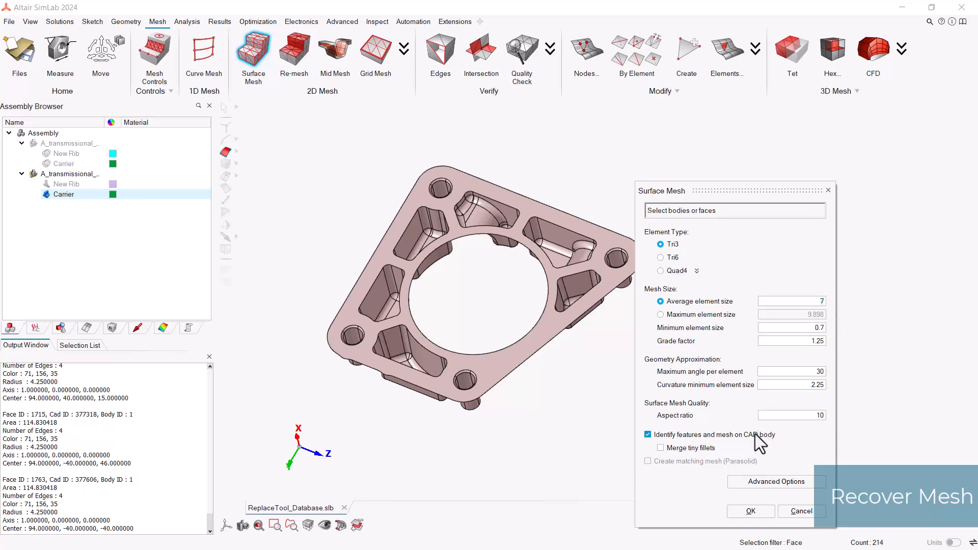
left_click(751, 510)
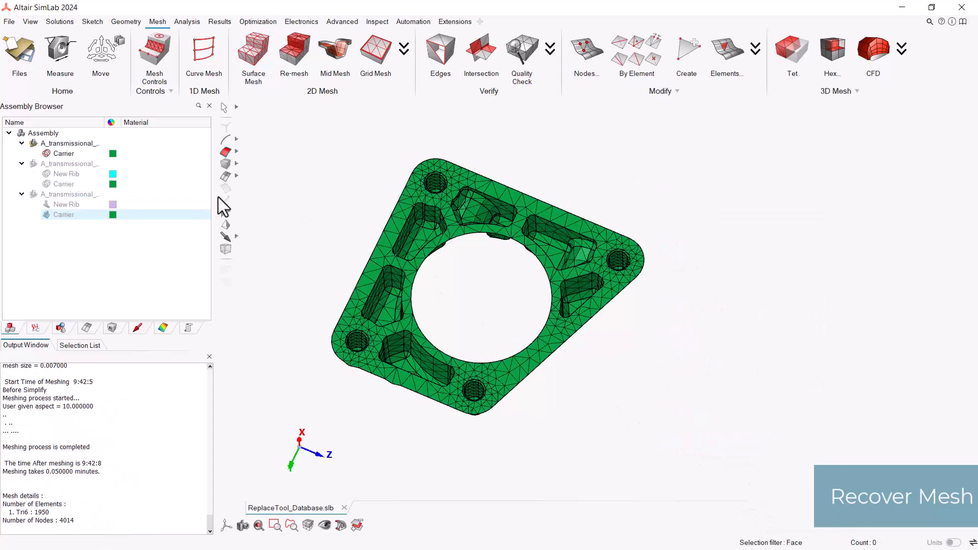
Step: Show the earlier Carrier mesh again and rename the new flange mesh body with a name beginning "Carrier_Repla"
left_click(46, 184)
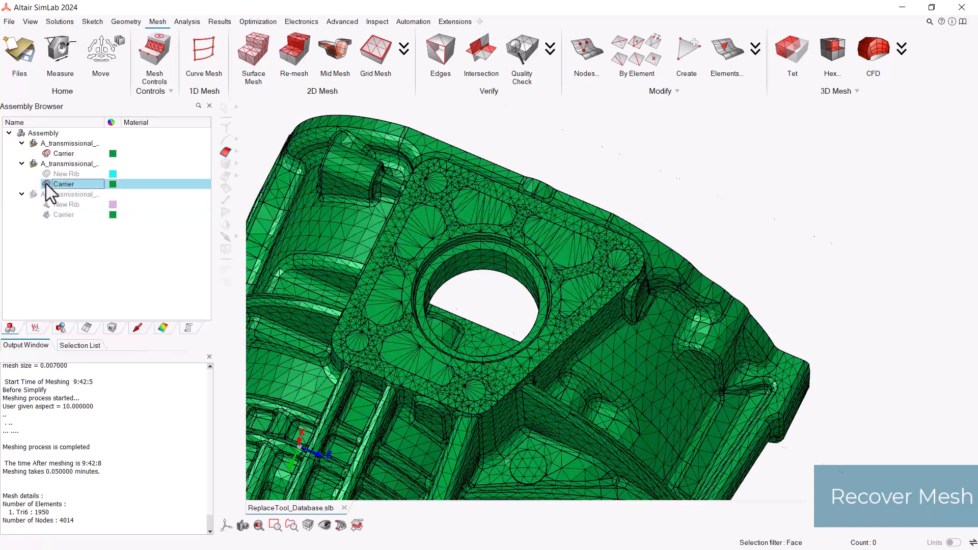
left_click(76, 155)
right_click(69, 155)
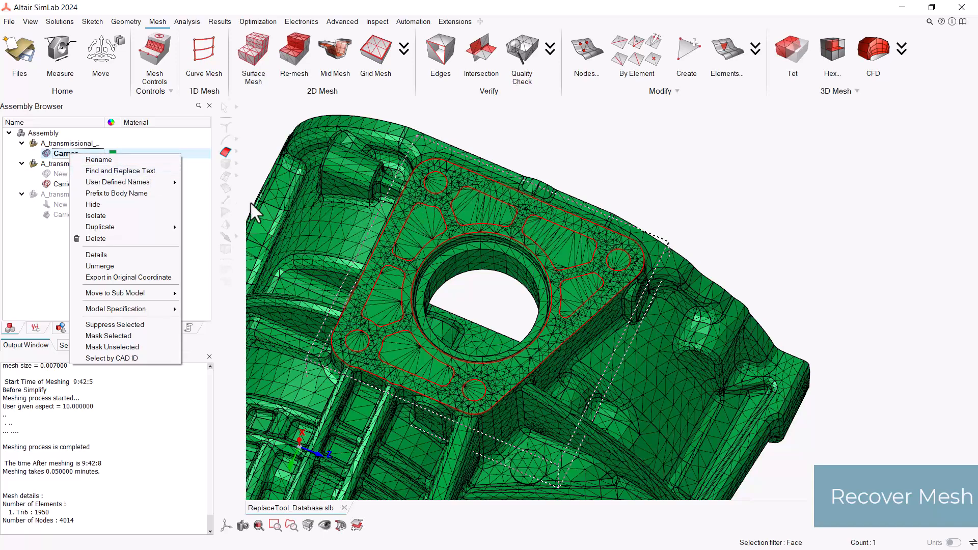
left_click(123, 160)
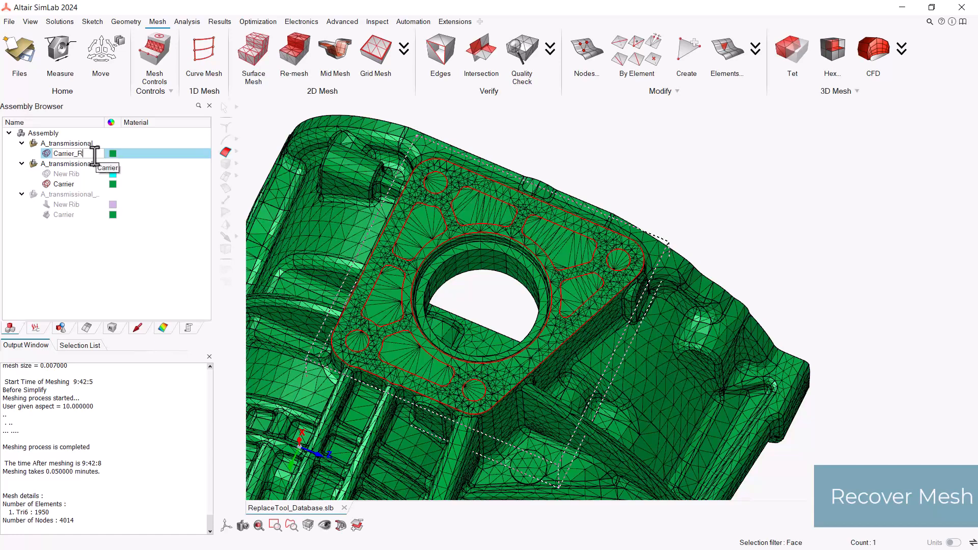
left_click(95, 159)
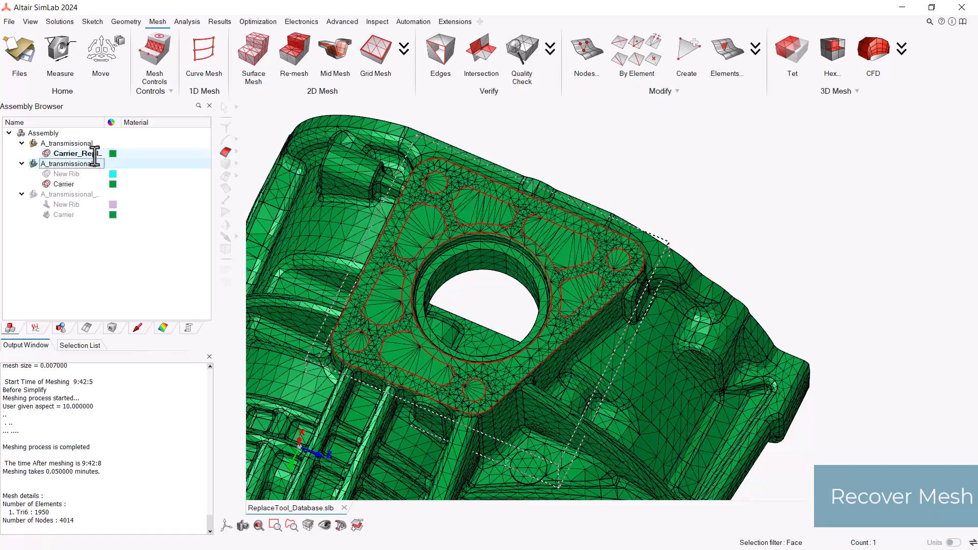
Step: Bring the renamed flange mesh into the same model as the New Rib and Carrier meshes and colour it light blue
left_click_drag(94, 154, 88, 164)
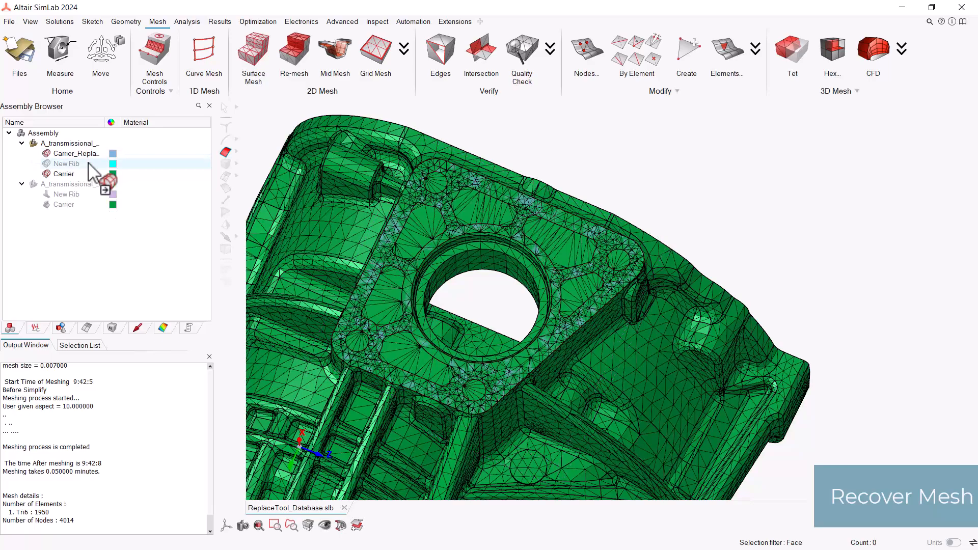
middle_click_drag(486, 274, 498, 283)
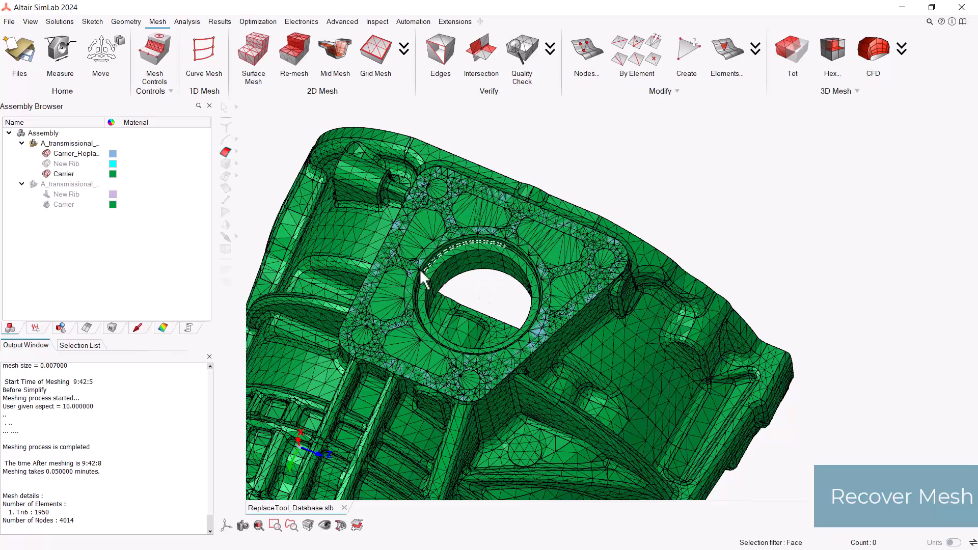
Step: Start a face replacement and choose all faces of the light blue flange mesh as new faces, hiding the Carrier mesh only during selection
left_click(126, 22)
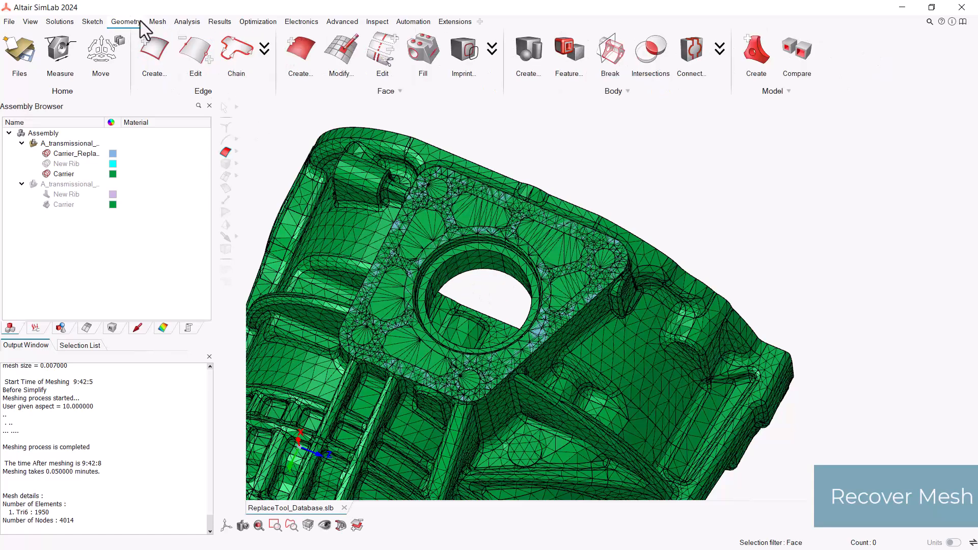
left_click(492, 48)
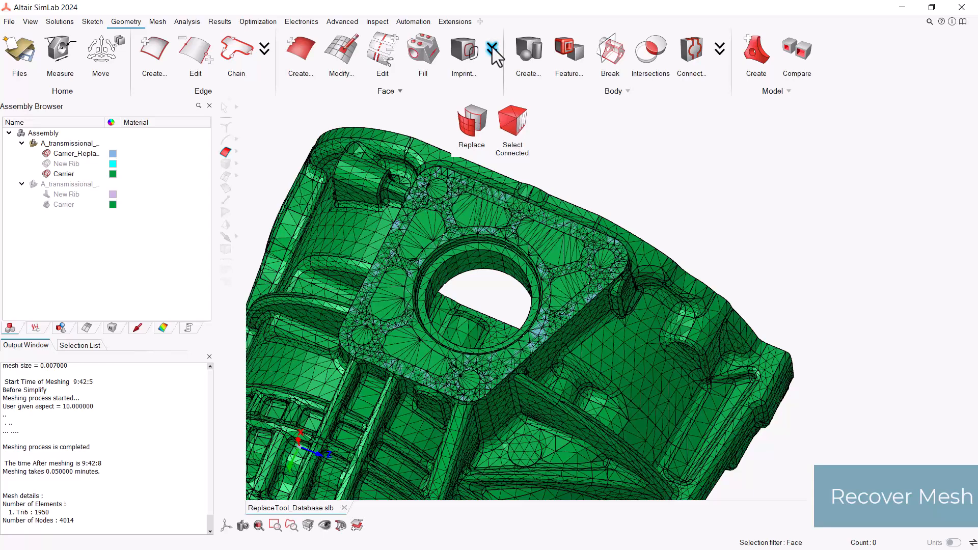
left_click(481, 128)
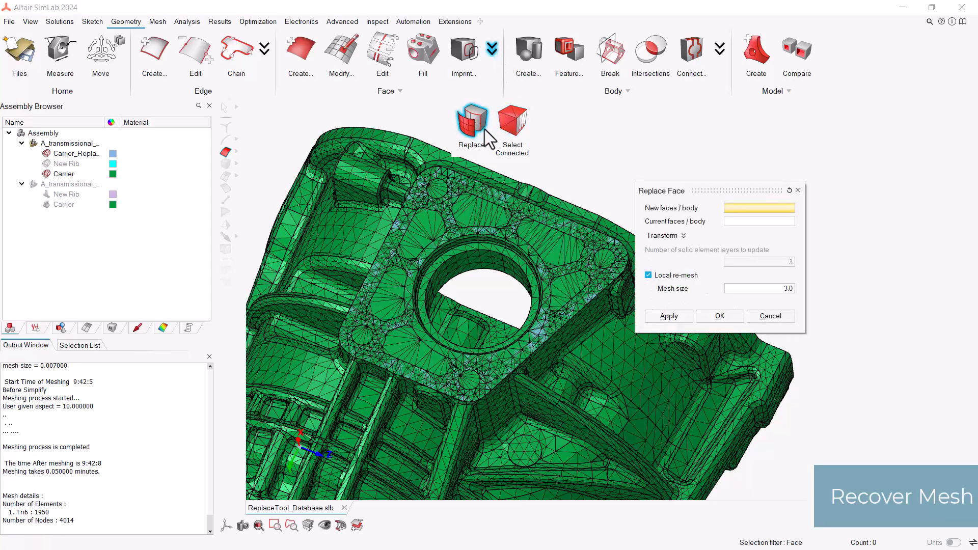
left_click(60, 174)
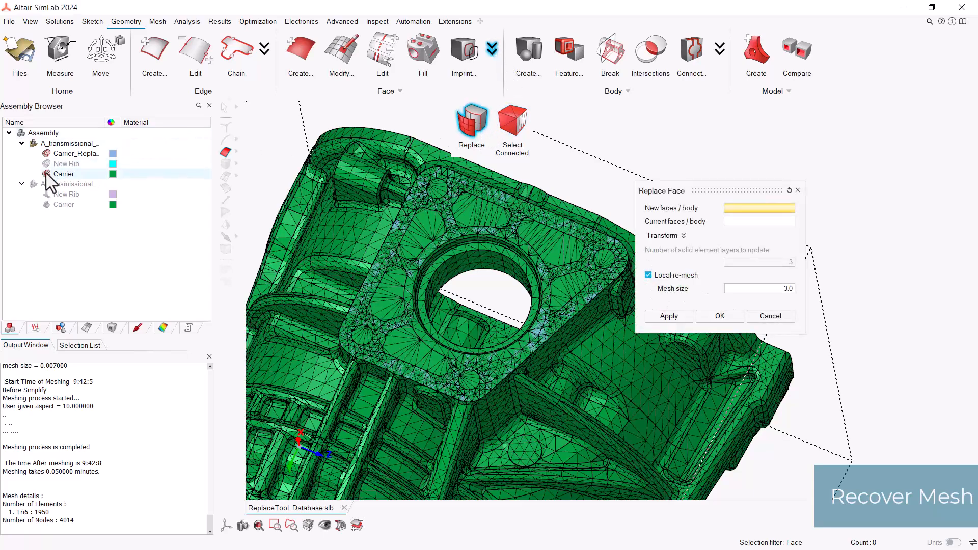
left_click_drag(281, 151, 651, 476)
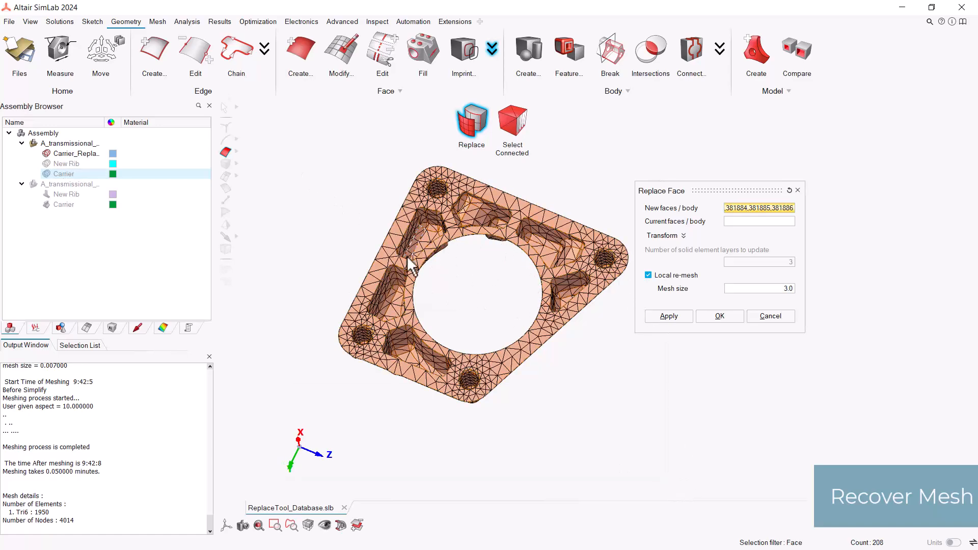
left_click(51, 174)
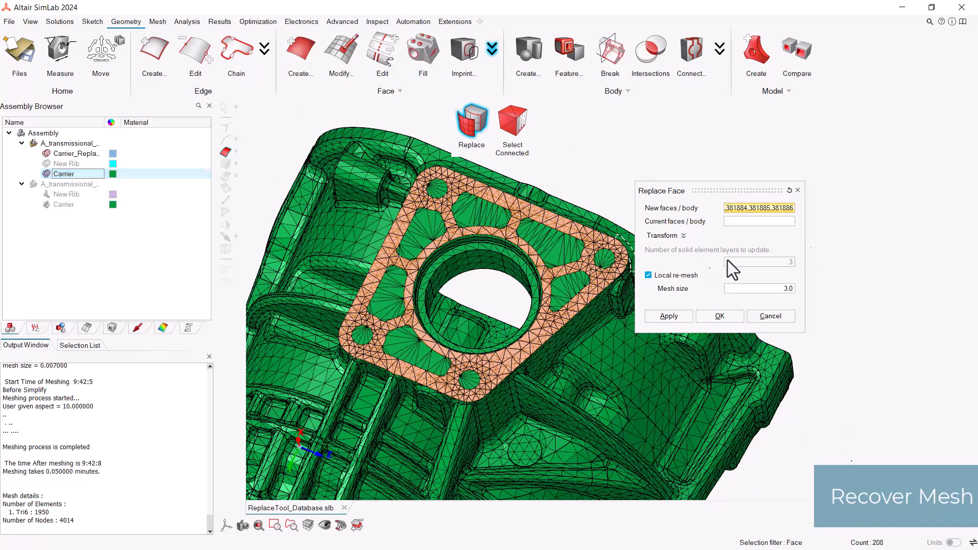
Step: Replace the matching region of the current body Carrier with the selected flange faces, with local re-mesh turned off
left_click(747, 224)
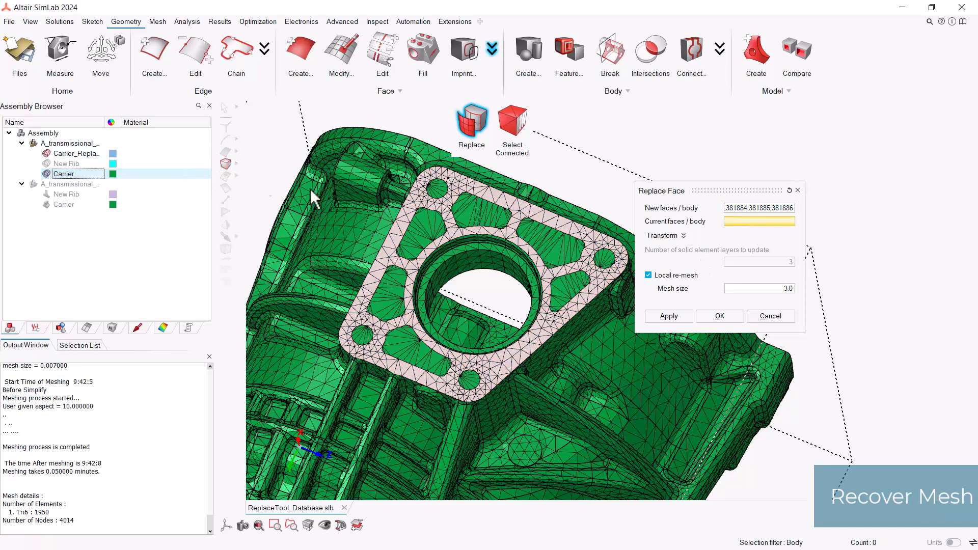
left_click(390, 208)
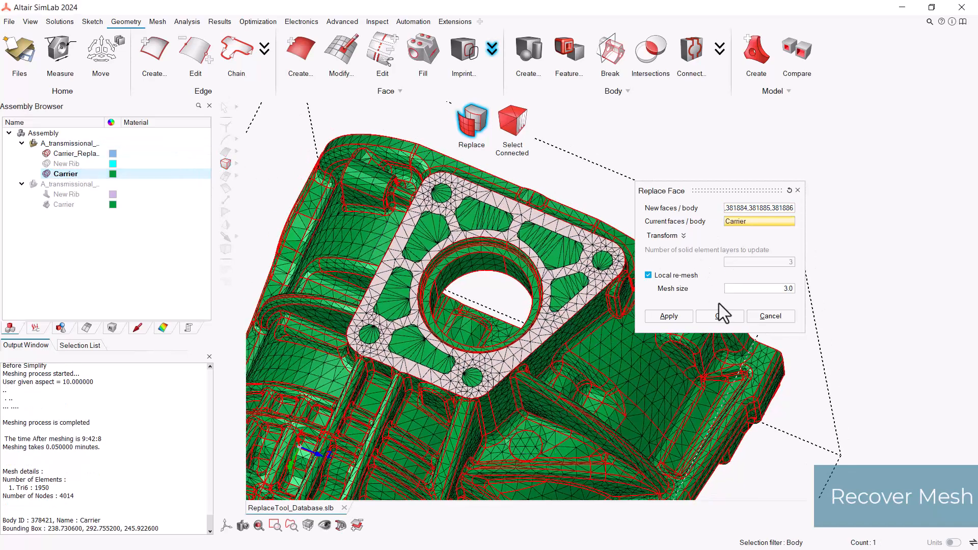
left_click(650, 277)
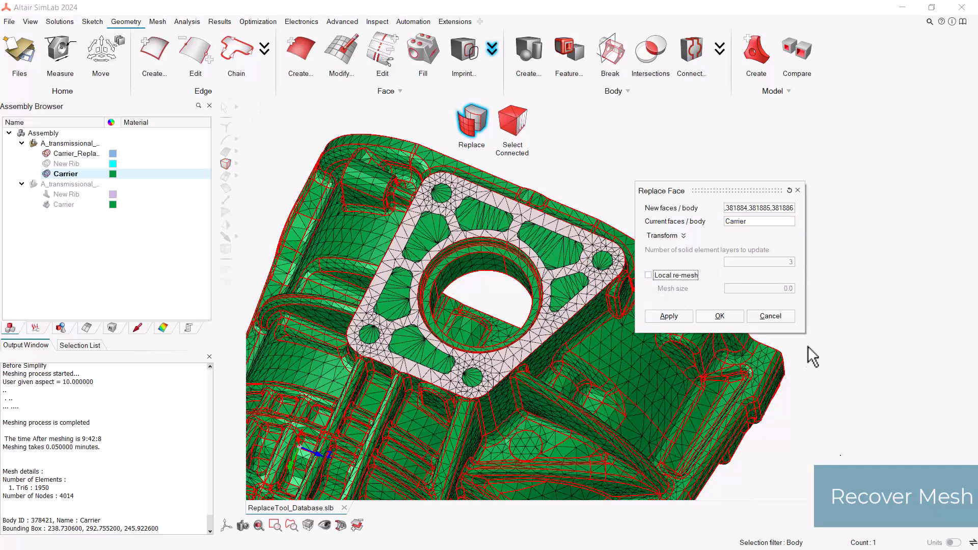
left_click(720, 316)
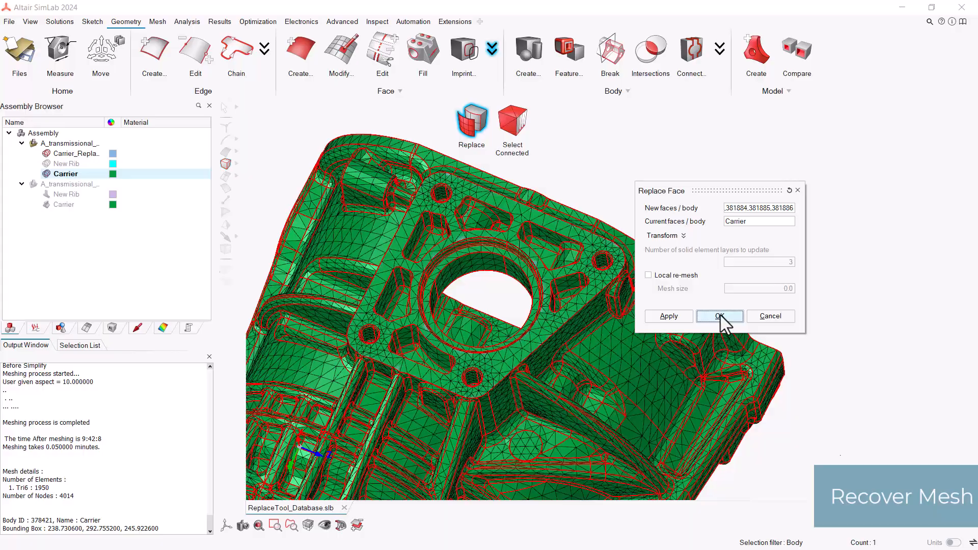
middle_click_drag(601, 333, 539, 304)
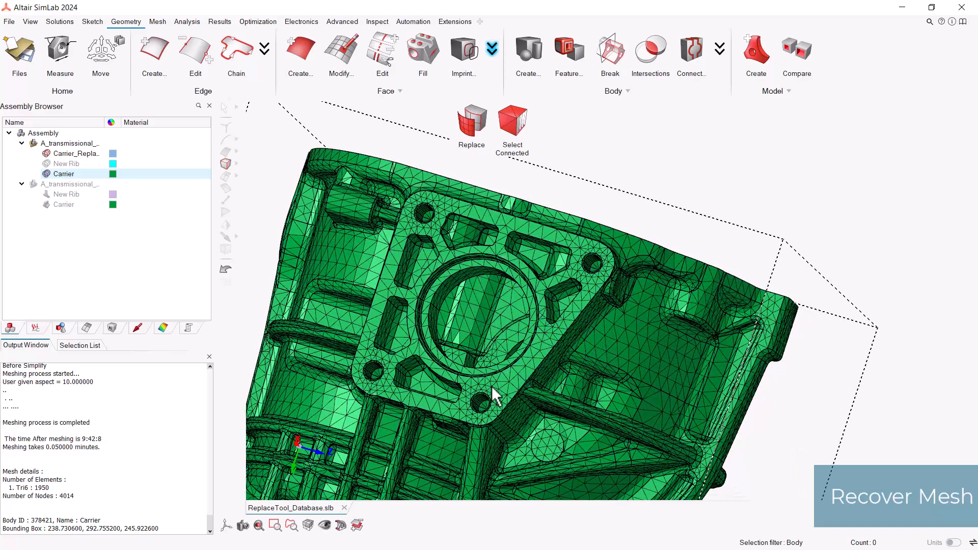
middle_click_drag(448, 365, 583, 290)
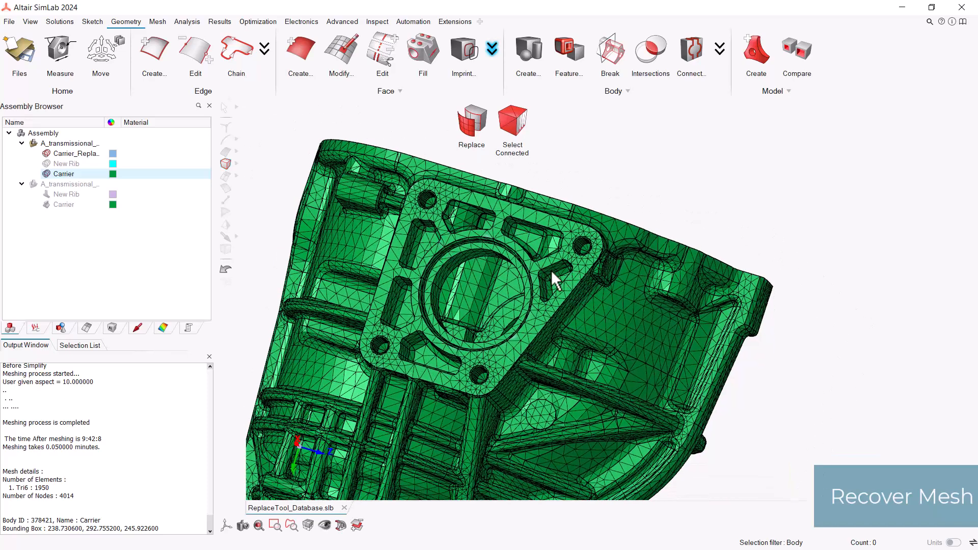